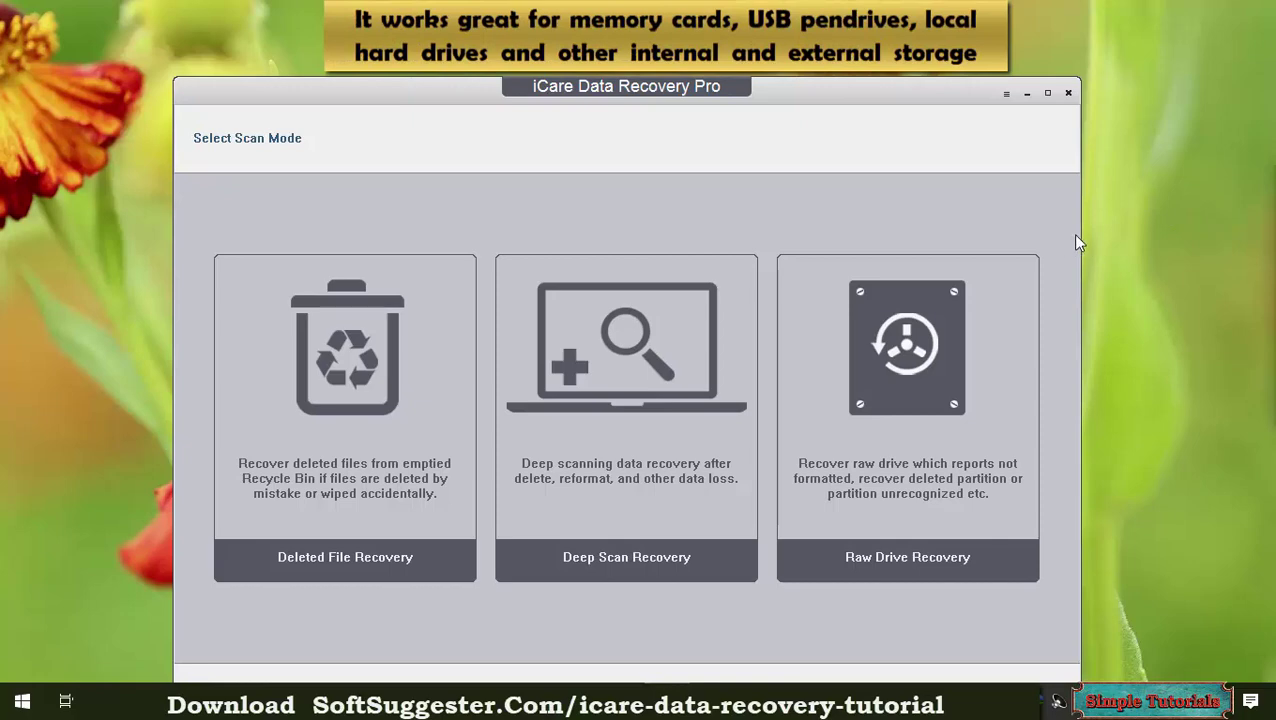
- Widen the iCare Data Recovery Pro window by dragging its right and left edges
{"action": "left_click_drag", "start_coordinate": [1081, 228], "coordinate": [1206, 237]}
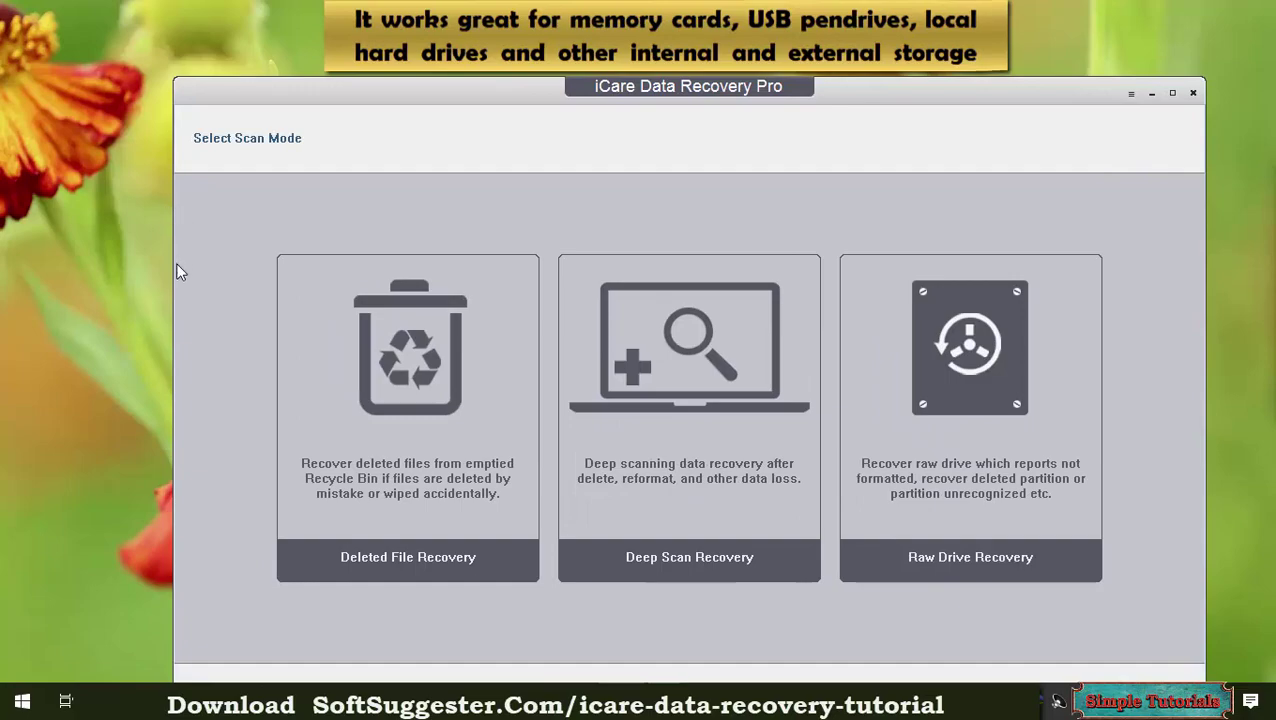
{"action": "left_click_drag", "start_coordinate": [173, 270], "coordinate": [97, 300]}
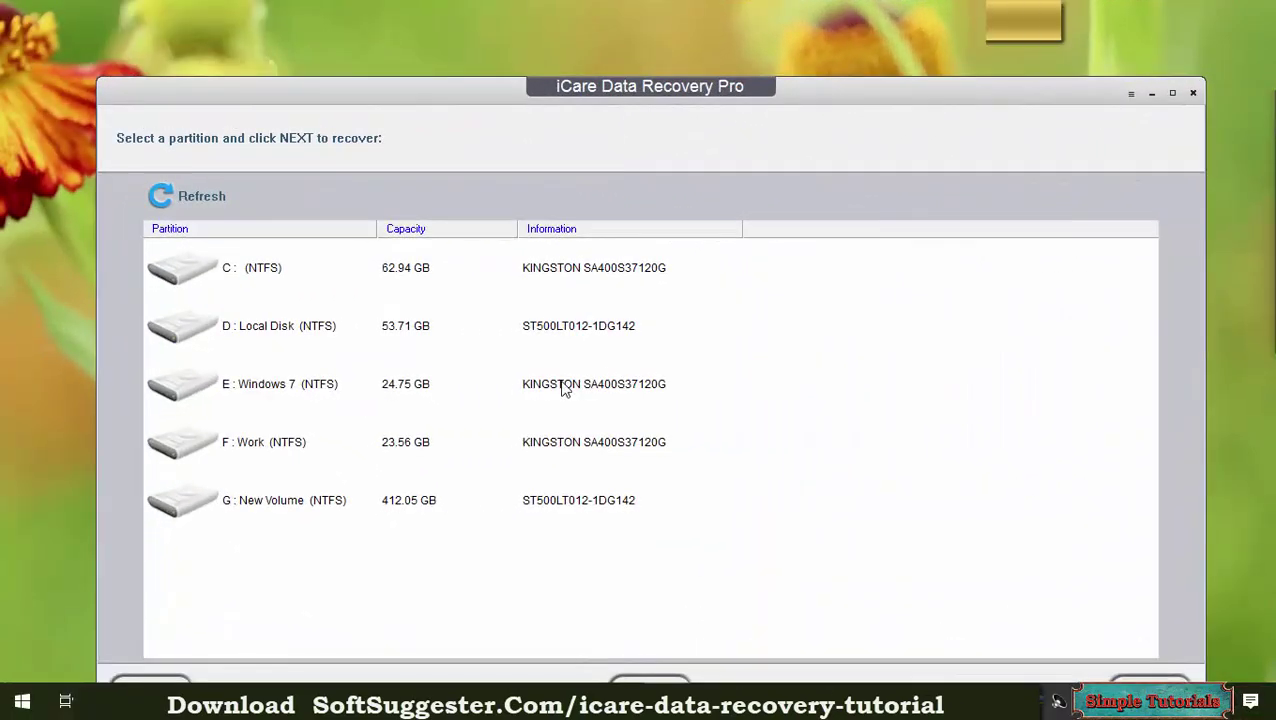
- Scan the E: Windows 7 partition for deleted files and move the info message aside
{"action": "left_click", "coordinate": [559, 389]}
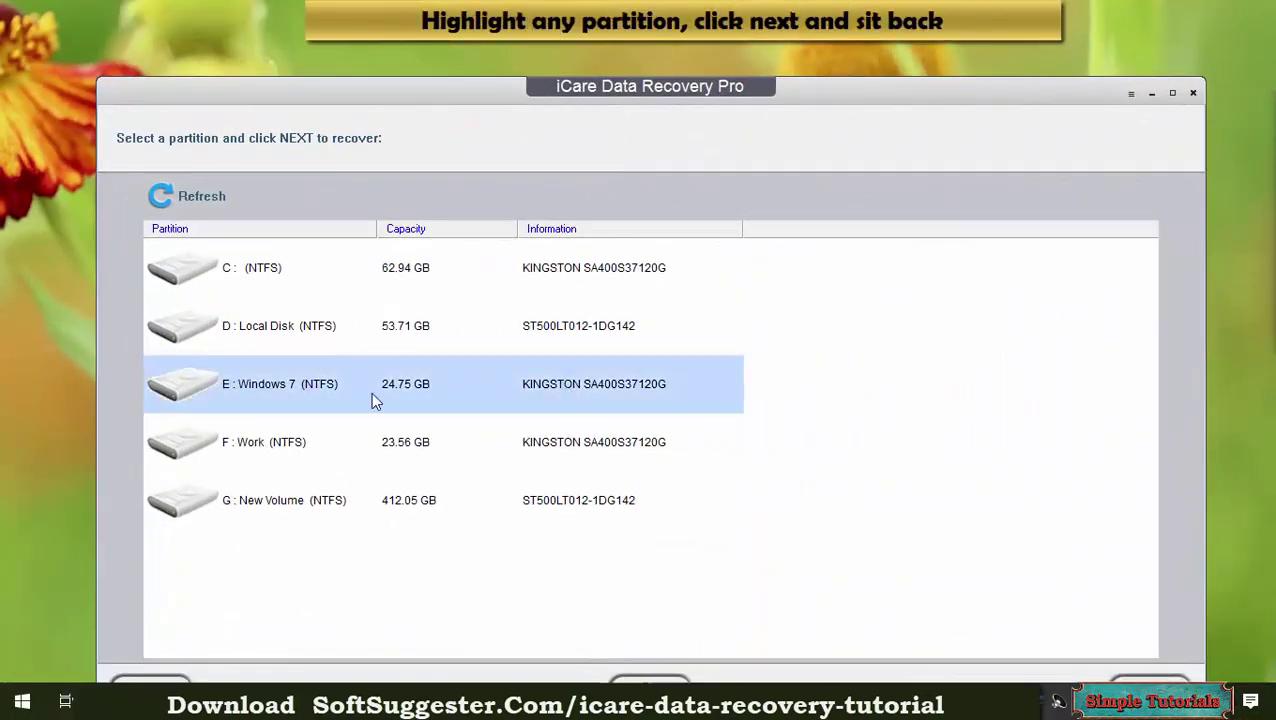
{"action": "left_click_drag", "start_coordinate": [656, 101], "coordinate": [650, 63]}
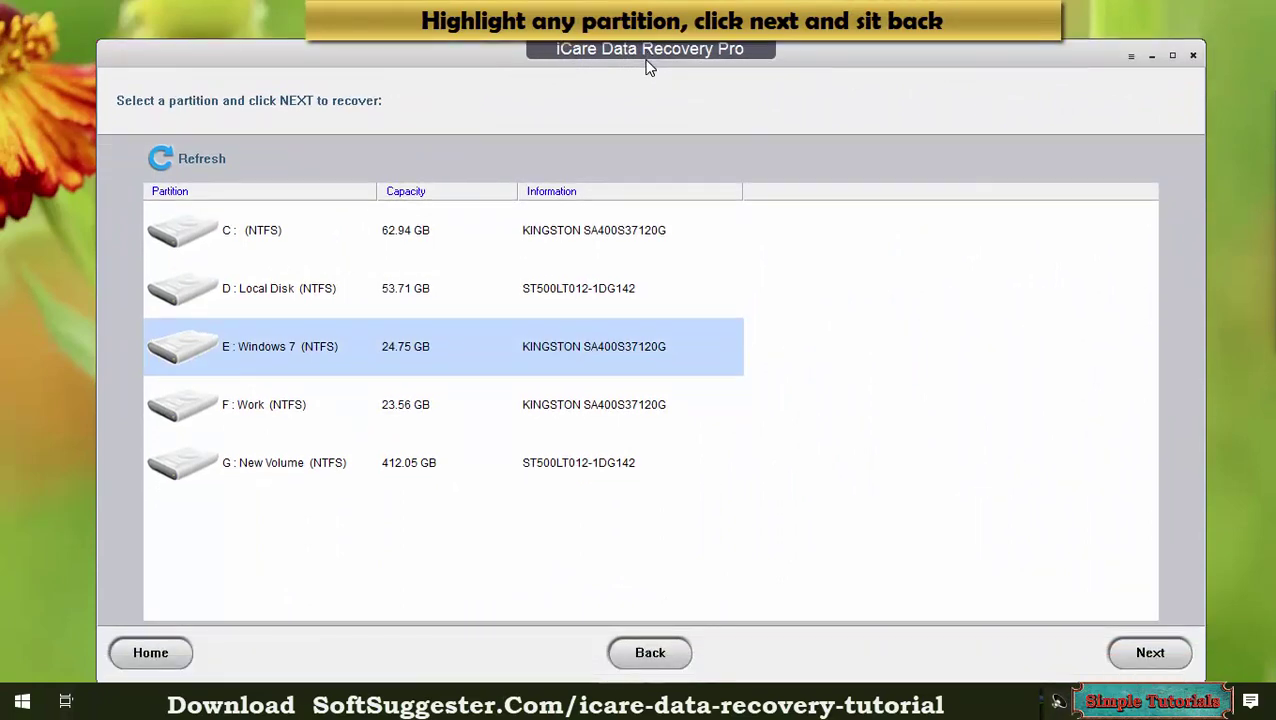
{"action": "left_click", "coordinate": [1138, 654]}
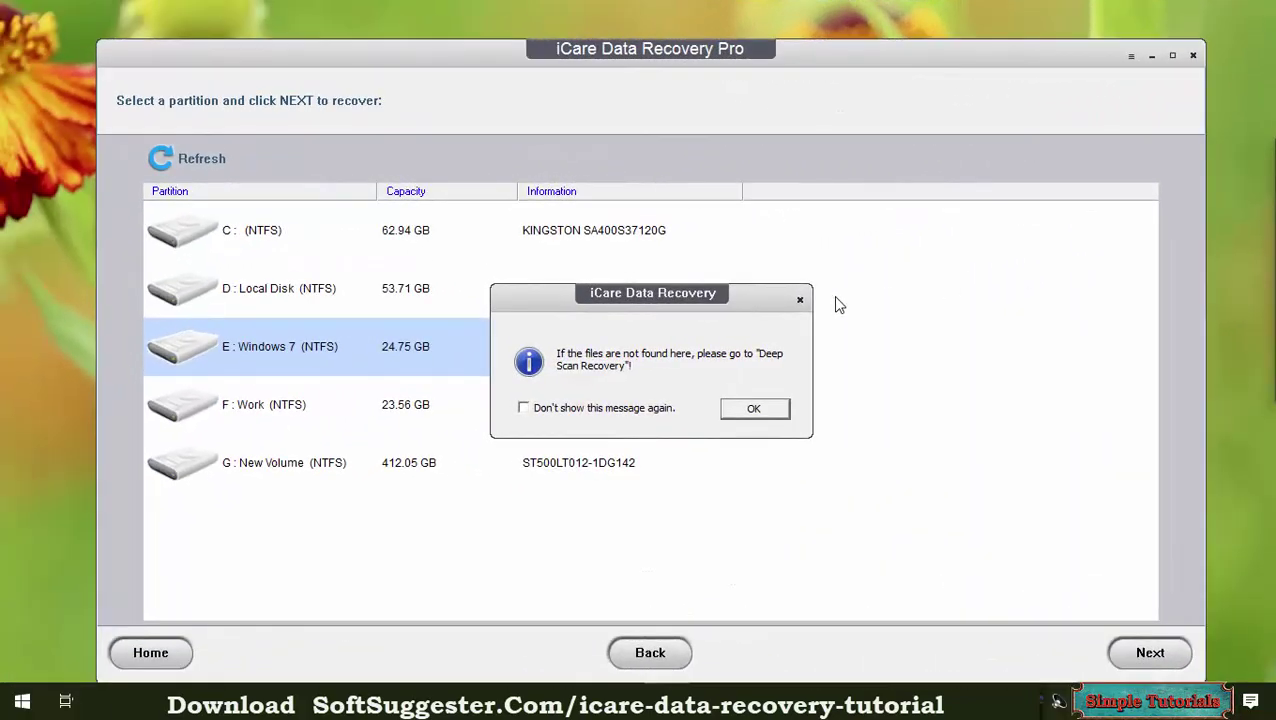
{"action": "left_click_drag", "start_coordinate": [632, 309], "coordinate": [700, 291]}
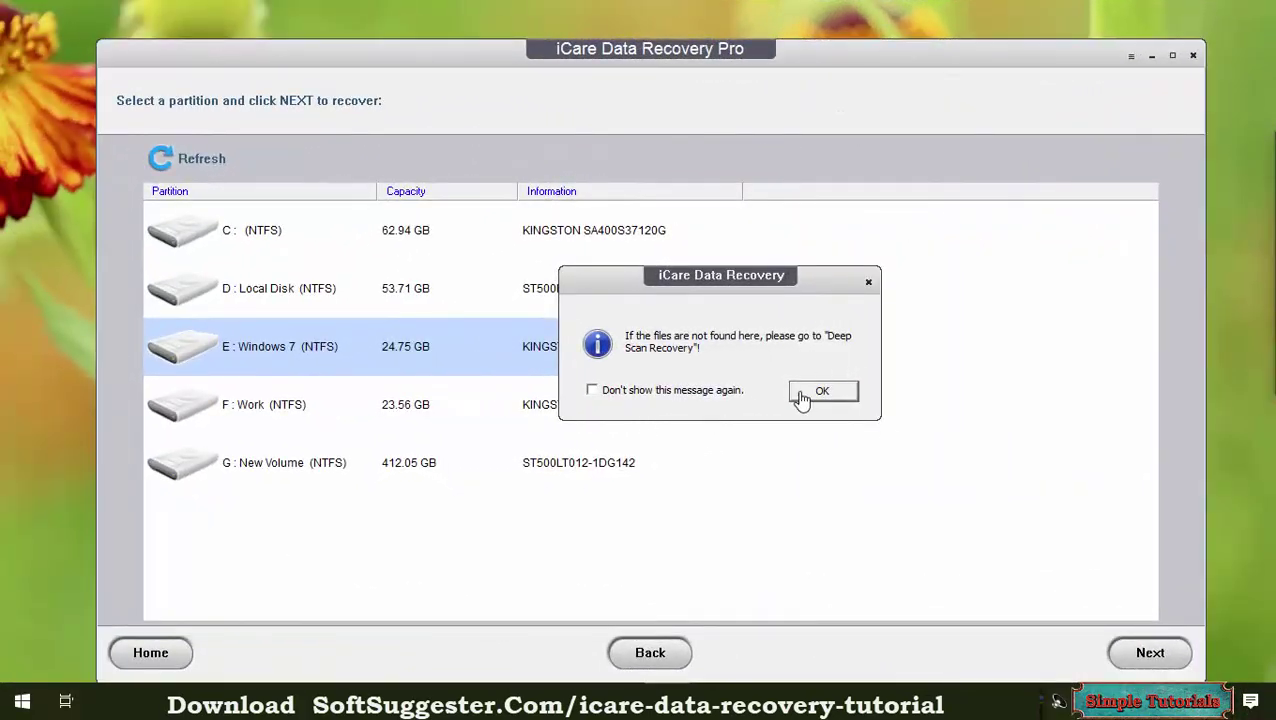
- Dismiss the Deep Scan advice, check LostFiles1 (577 files, 171.60 MB) and start Recover
{"action": "left_click", "coordinate": [822, 394]}
{"action": "left_click", "coordinate": [815, 396]}
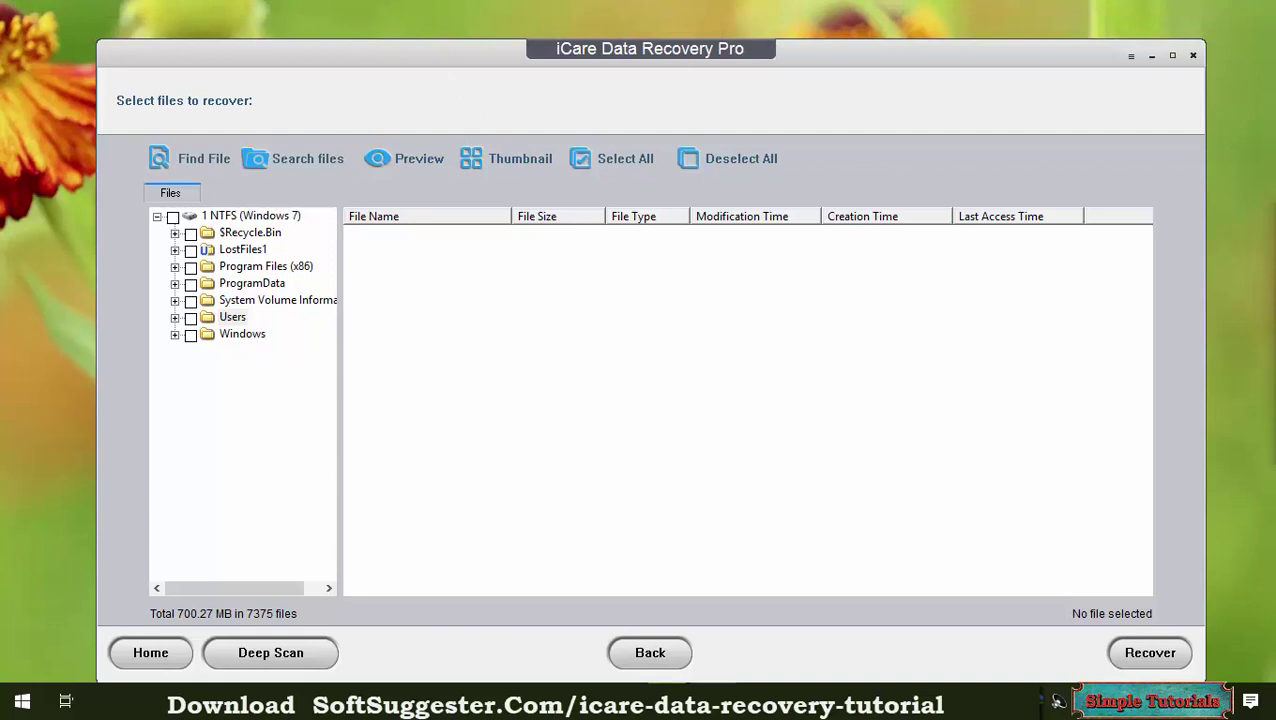
{"action": "left_click", "coordinate": [190, 250]}
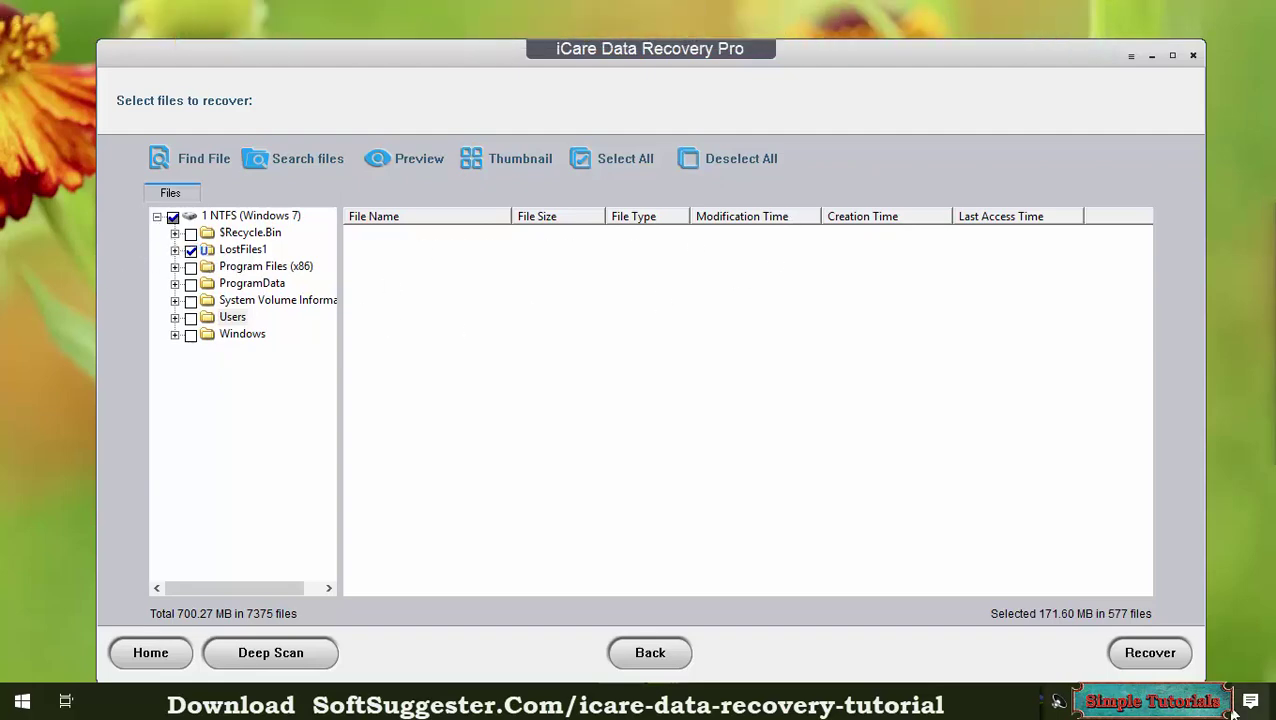
{"action": "left_click", "coordinate": [1173, 663]}
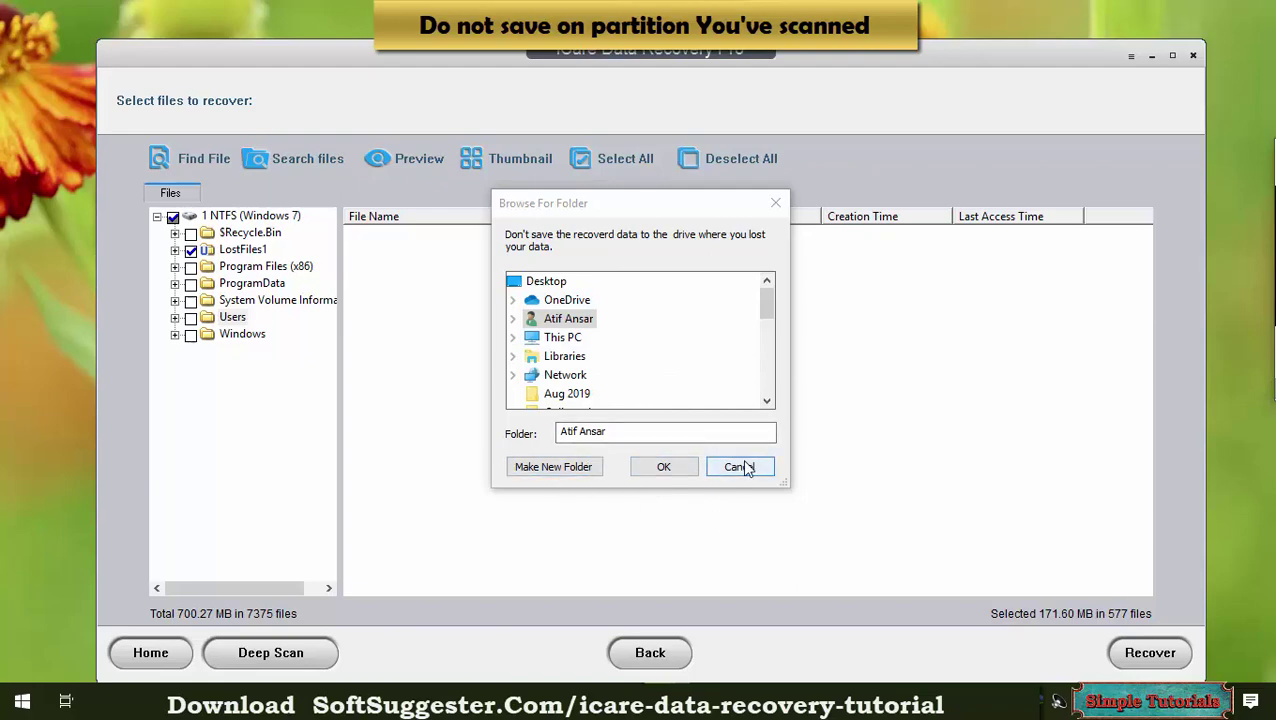
{"action": "left_click", "coordinate": [640, 202]}
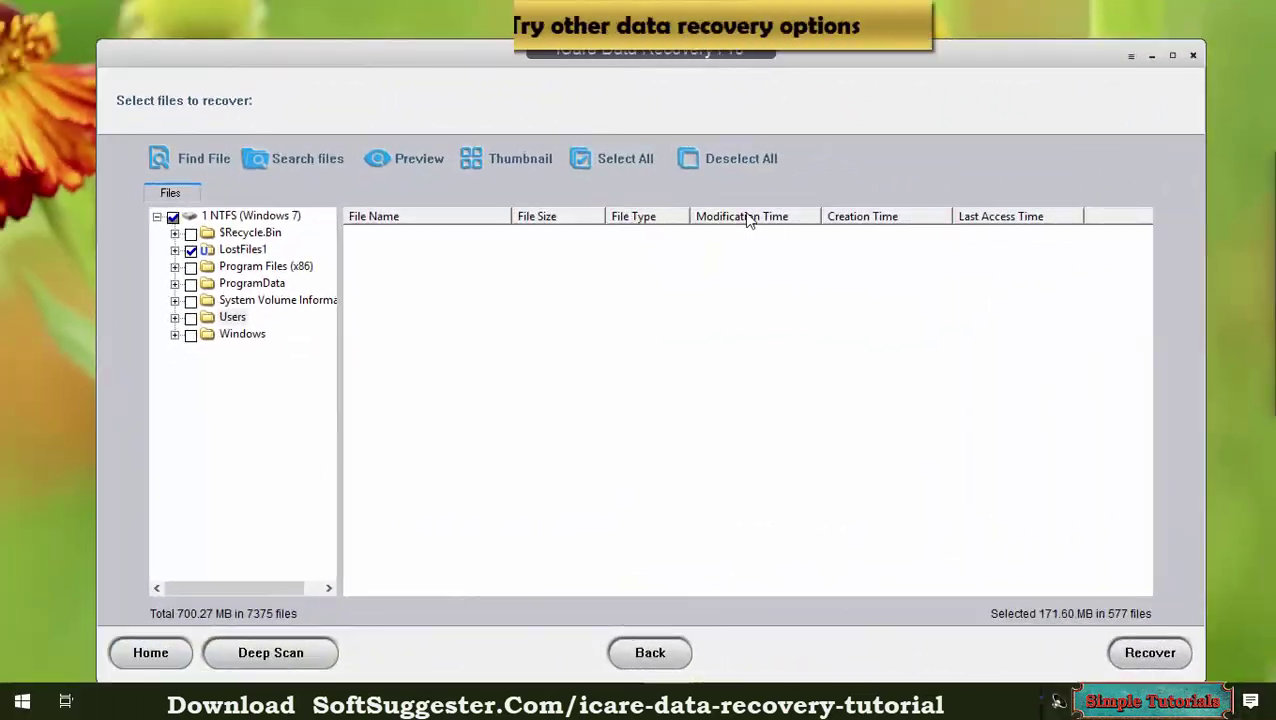
- Go from the scan results back to the Home page, confirming with Yes
{"action": "left_click", "coordinate": [127, 655]}
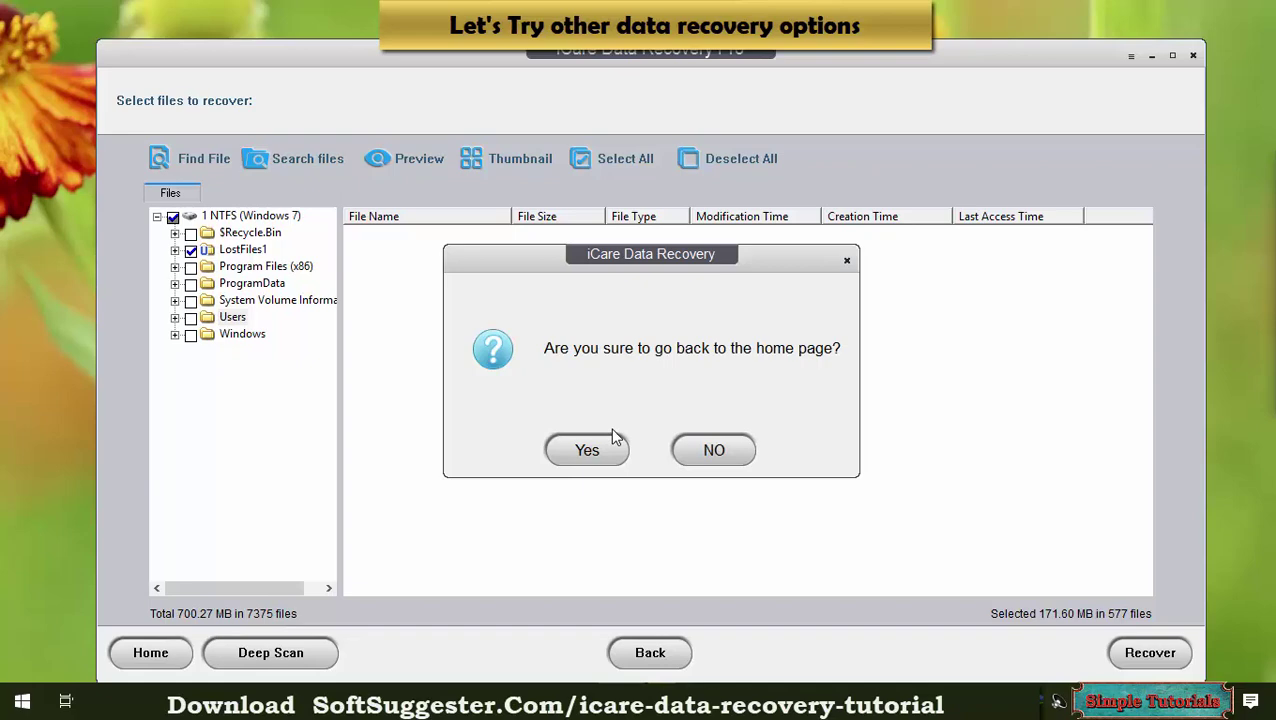
{"action": "left_click", "coordinate": [586, 447]}
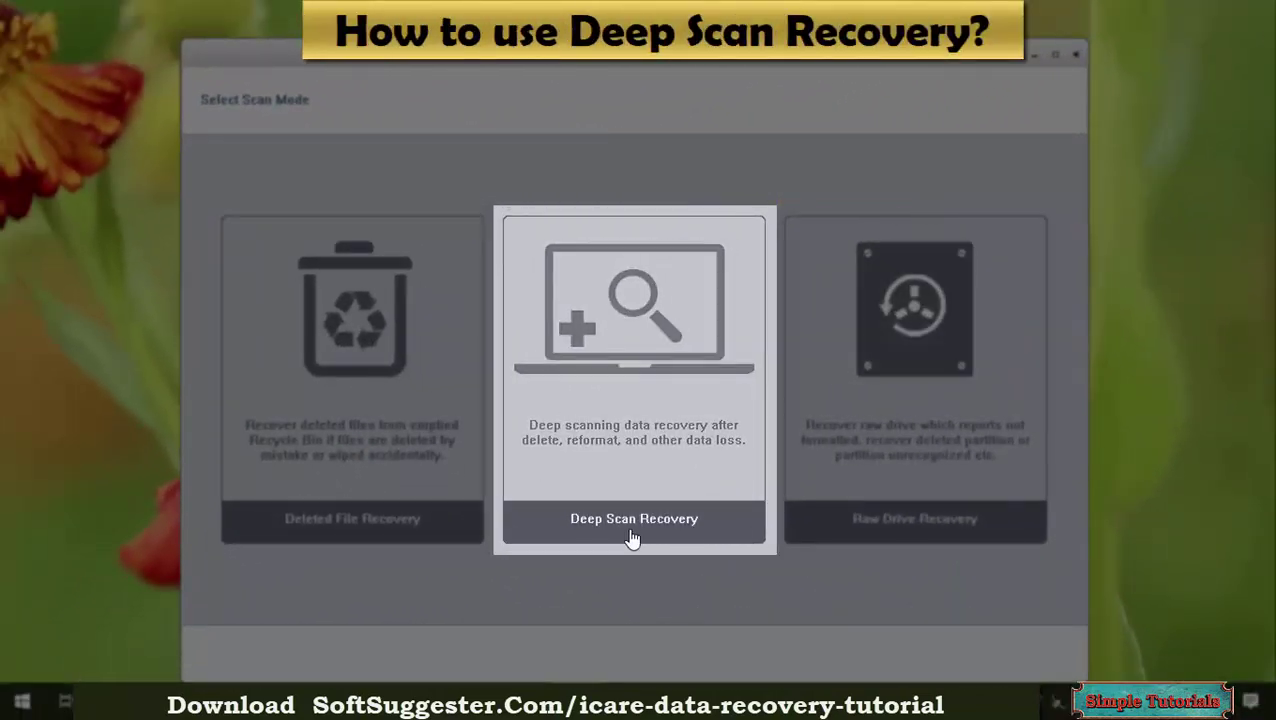
- Run a Deep Scan Recovery on the D: Local Disk partition
{"action": "left_click", "coordinate": [617, 377]}
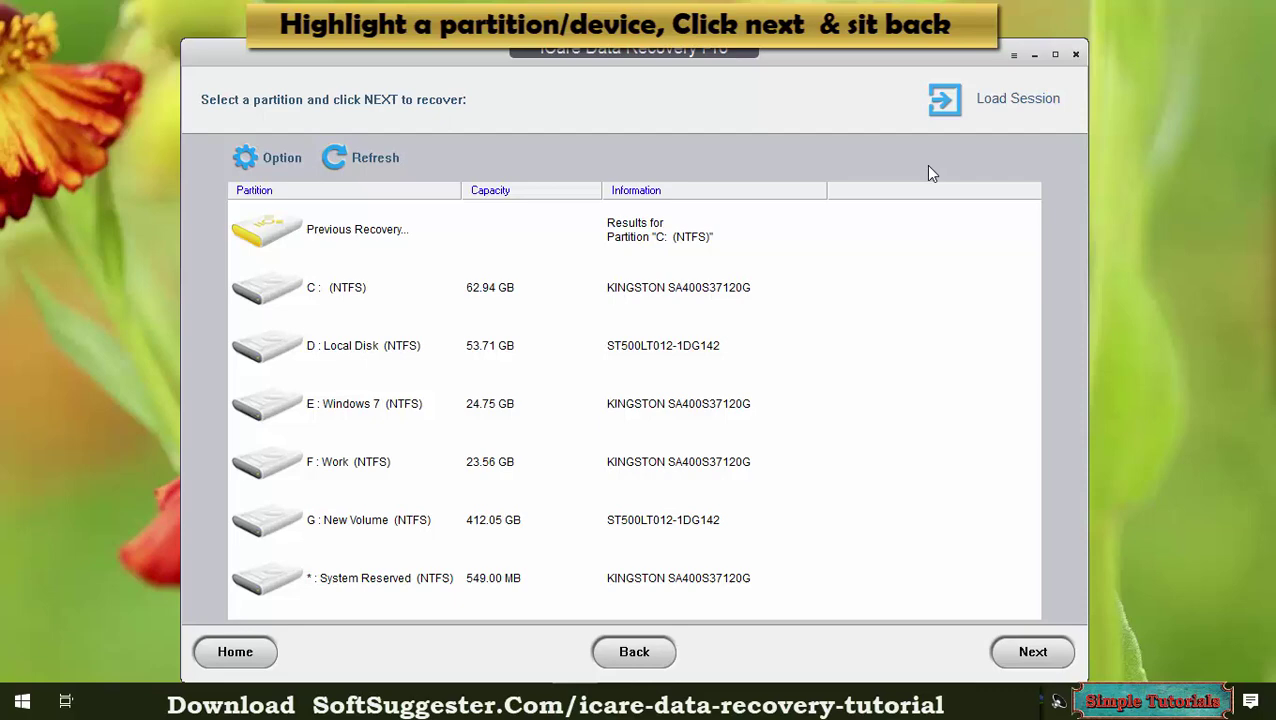
{"action": "left_click", "coordinate": [349, 365]}
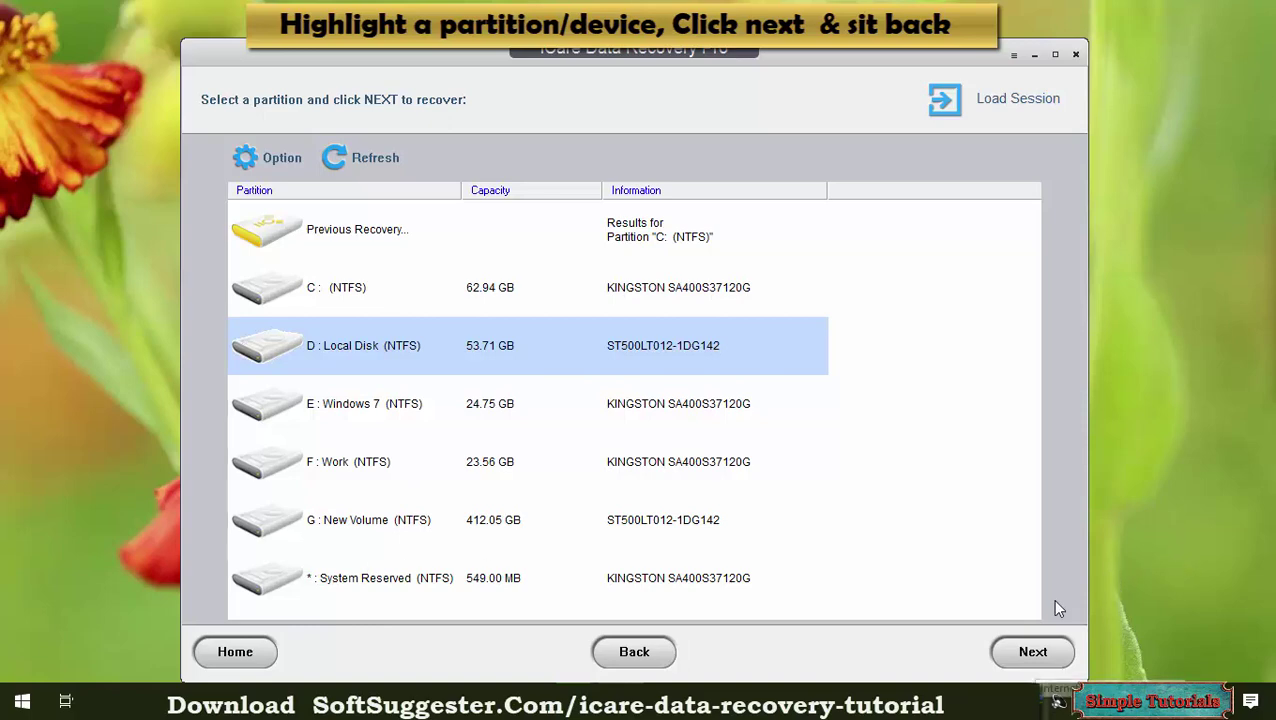
{"action": "left_click", "coordinate": [1020, 656]}
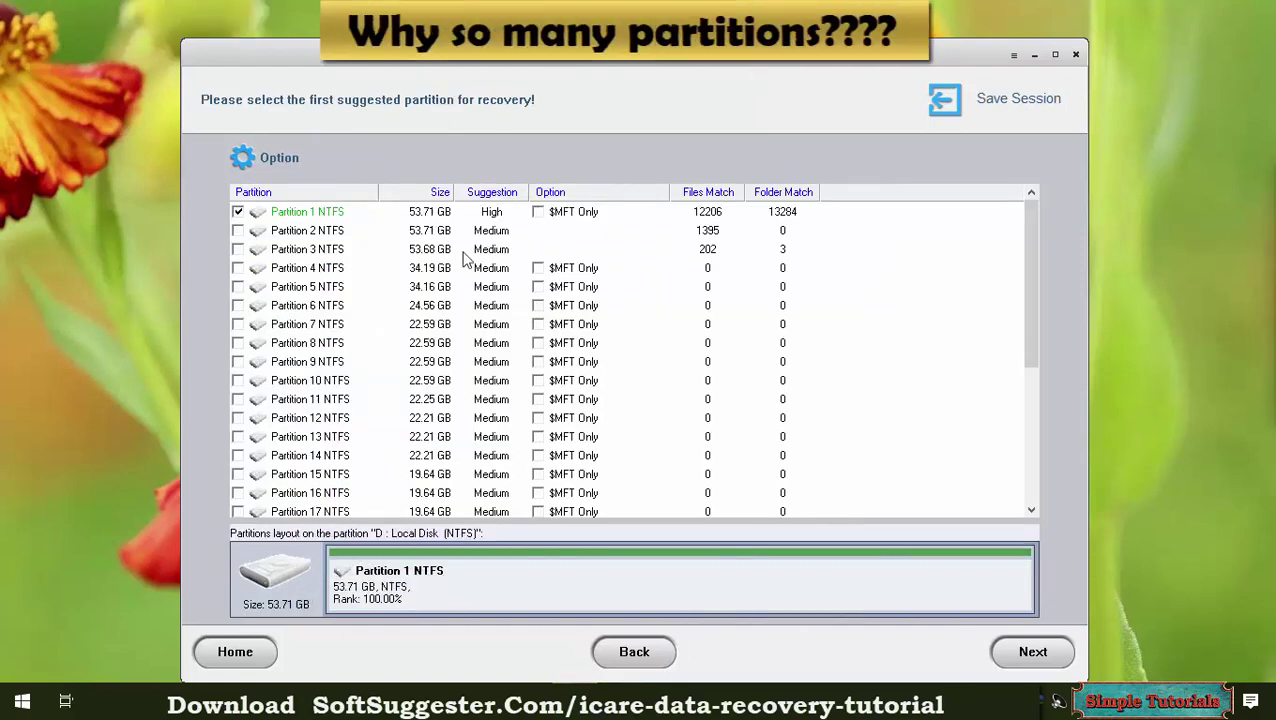
- Save the deep-scan session to a recovery data file and select the High-rated Partition 1 NTFS
{"action": "scroll", "coordinate": [413, 330], "scroll_direction": "down", "scroll_amount": 1}
{"action": "scroll", "coordinate": [413, 330], "scroll_direction": "down", "scroll_amount": 1}
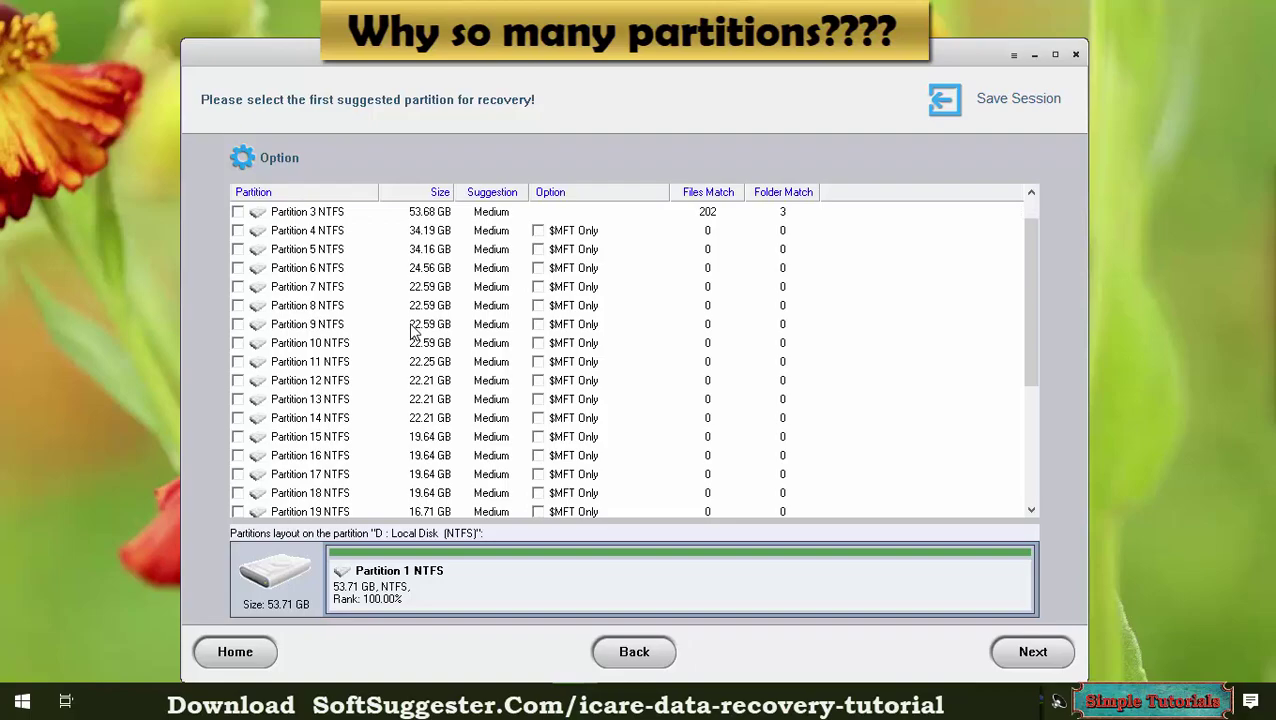
{"action": "scroll", "coordinate": [413, 330], "scroll_direction": "down", "scroll_amount": 2}
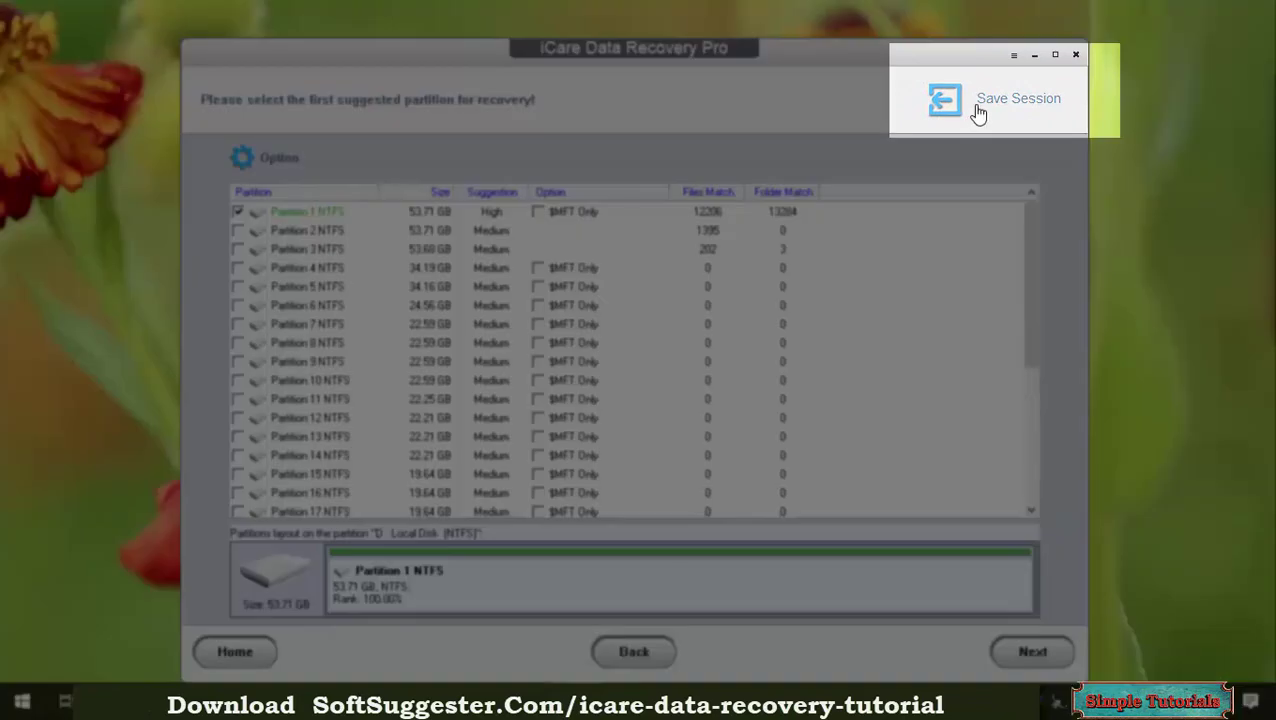
{"action": "left_click", "coordinate": [1040, 114]}
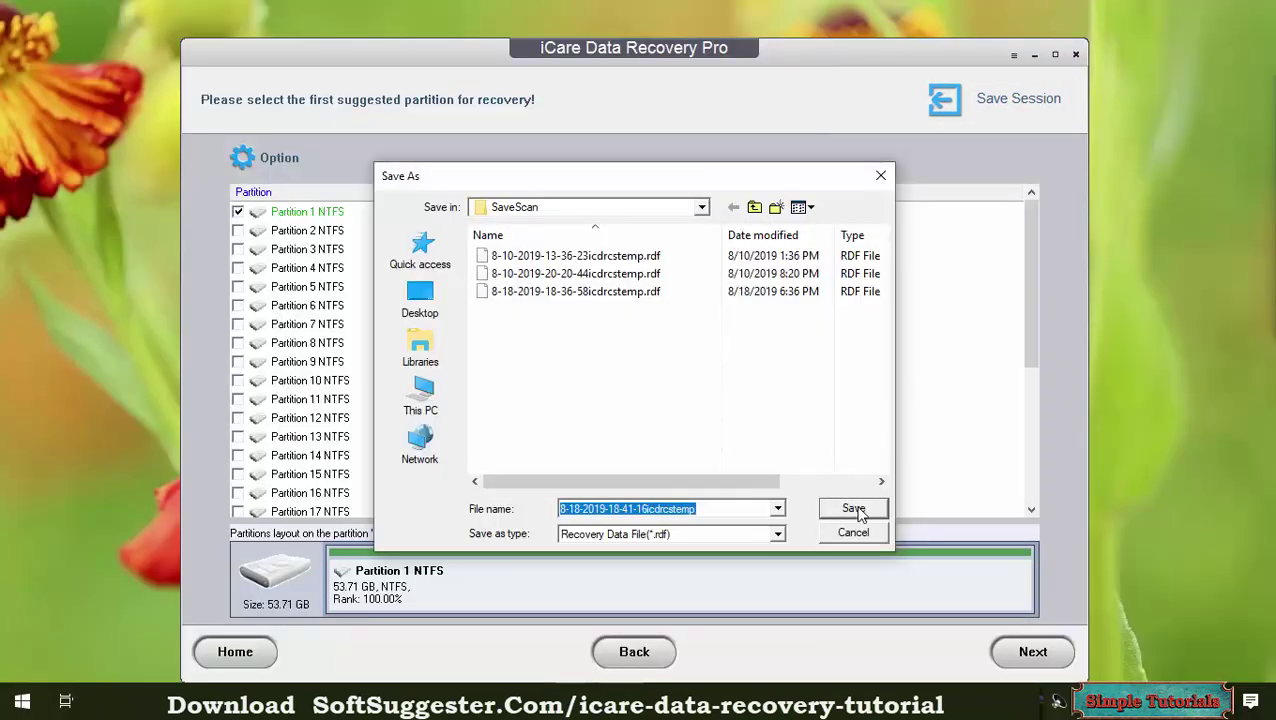
{"action": "left_click", "coordinate": [853, 508]}
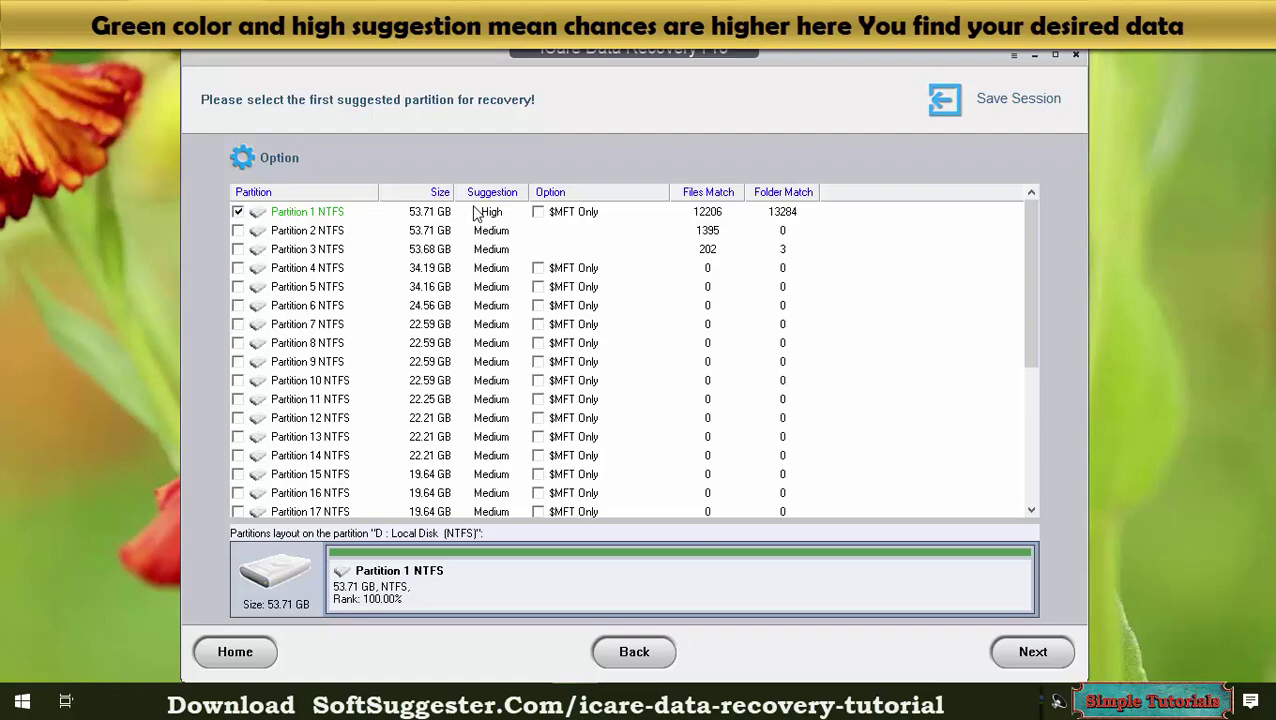
{"action": "left_click", "coordinate": [352, 212]}
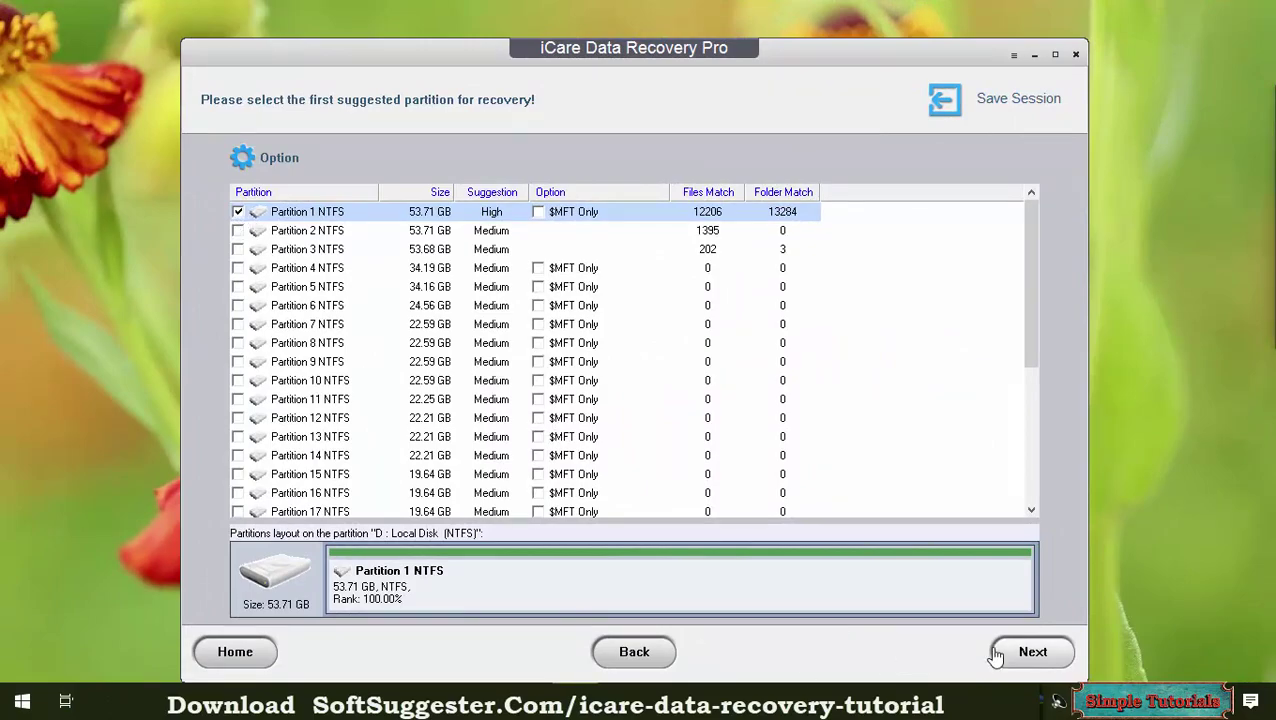
- List Partition 1 NTFS's found files, open Find File, and check the $Recycle.Bin folder
{"action": "left_click", "coordinate": [1031, 652]}
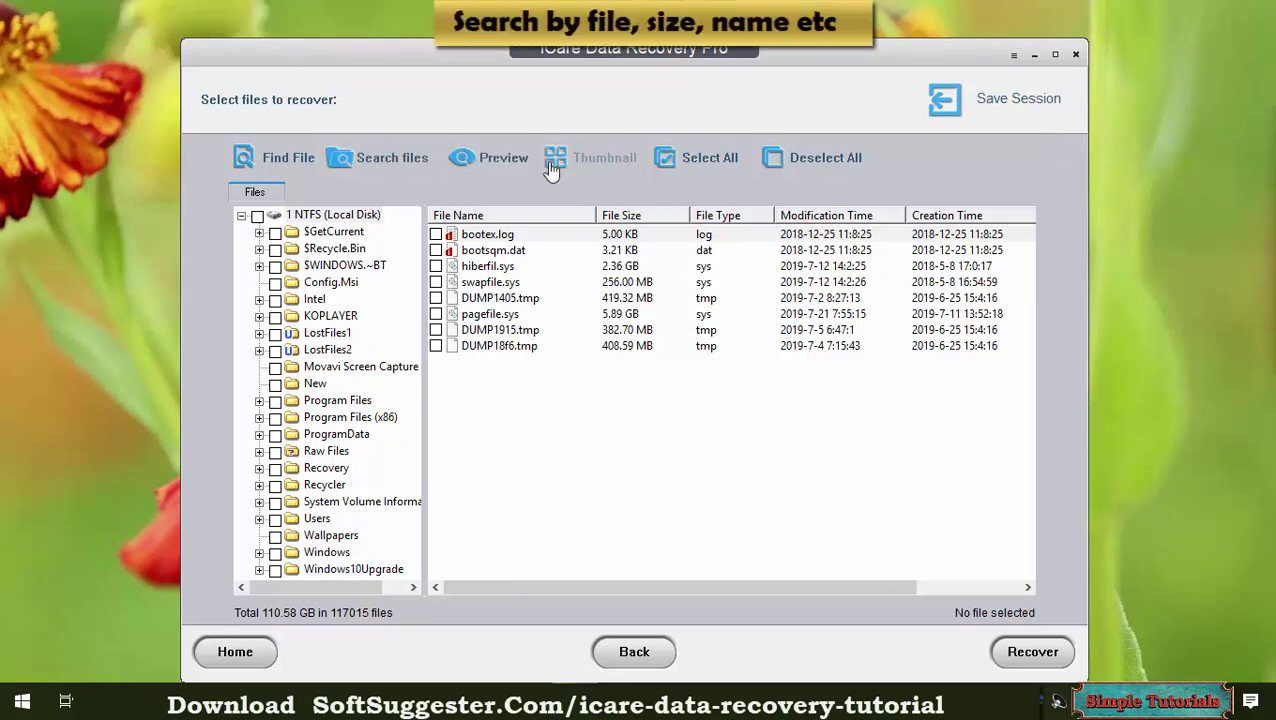
{"action": "left_click", "coordinate": [374, 168]}
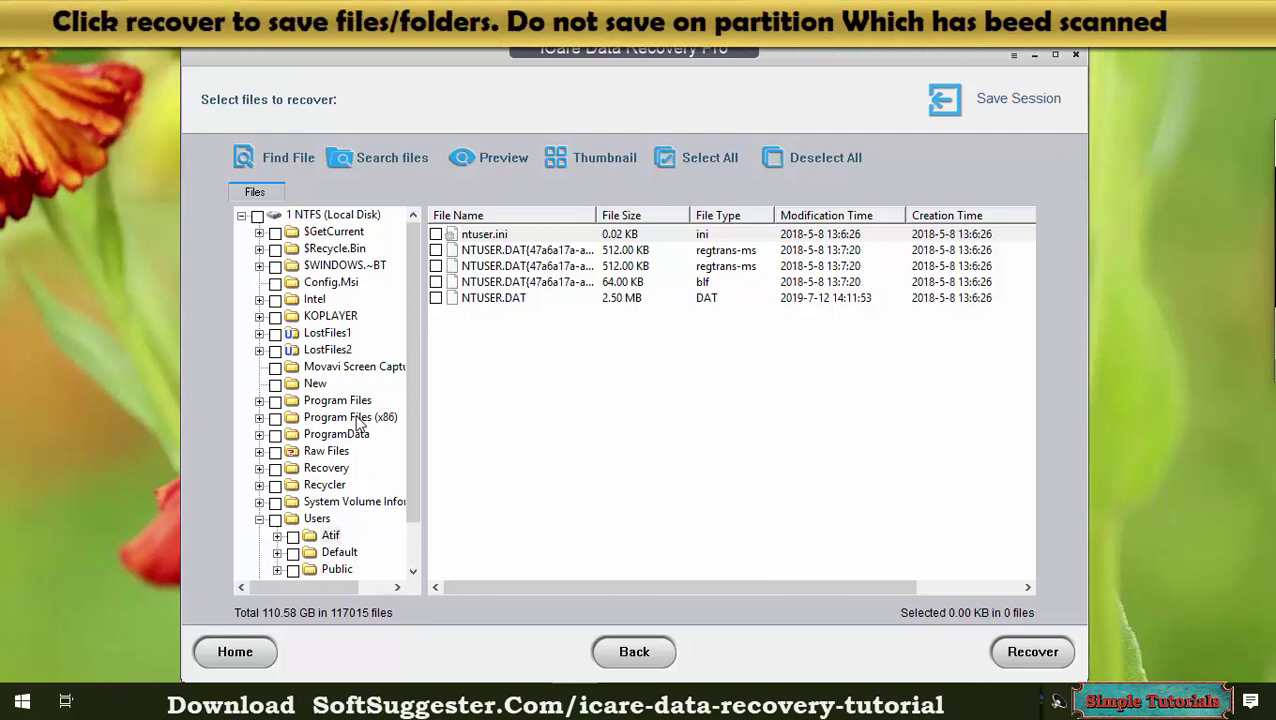
{"action": "left_click", "coordinate": [275, 249]}
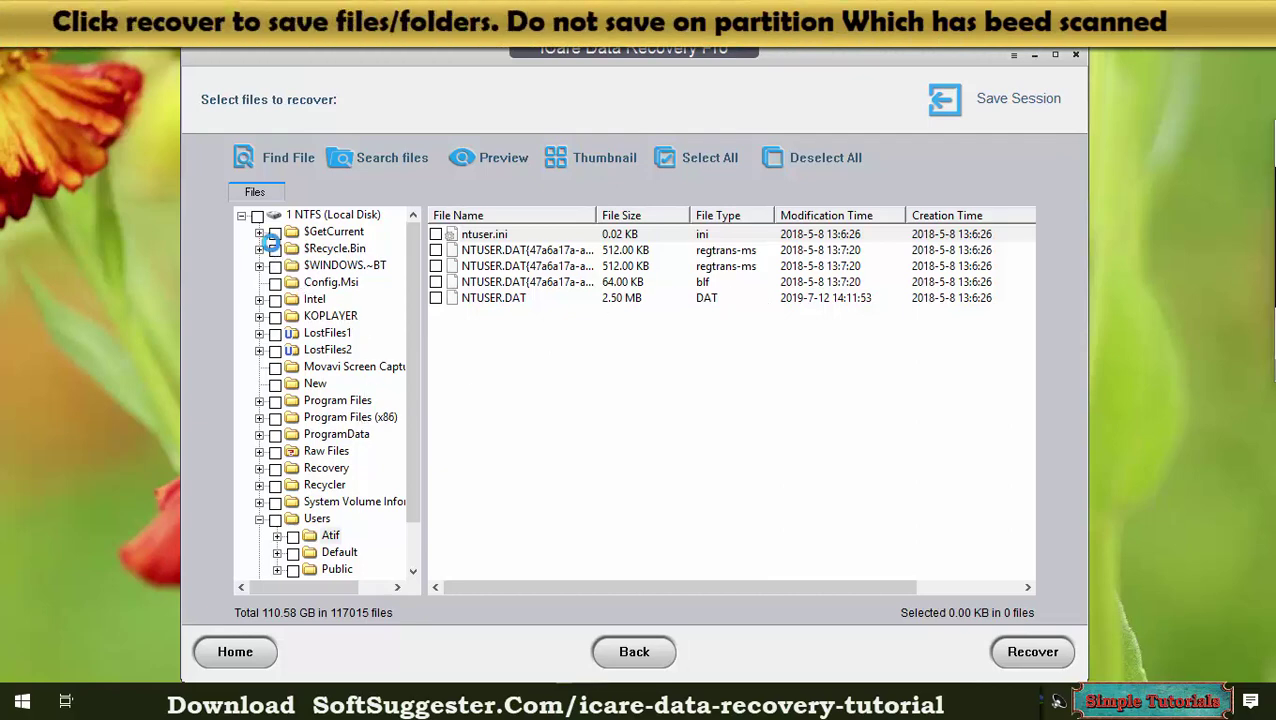
- Expand $Recycle.Bin and recover its 37 files (37.74 MB) to Libraries > Pictures
{"action": "double_click", "coordinate": [335, 248]}
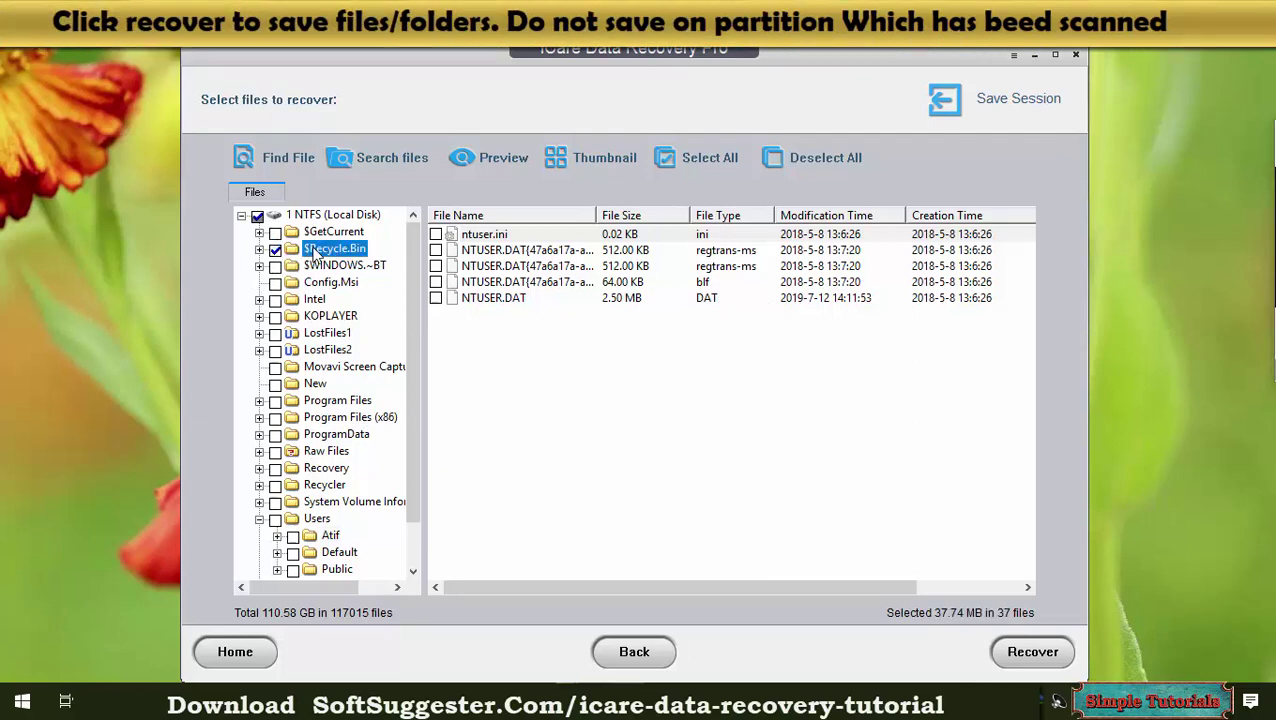
{"action": "left_click", "coordinate": [341, 265]}
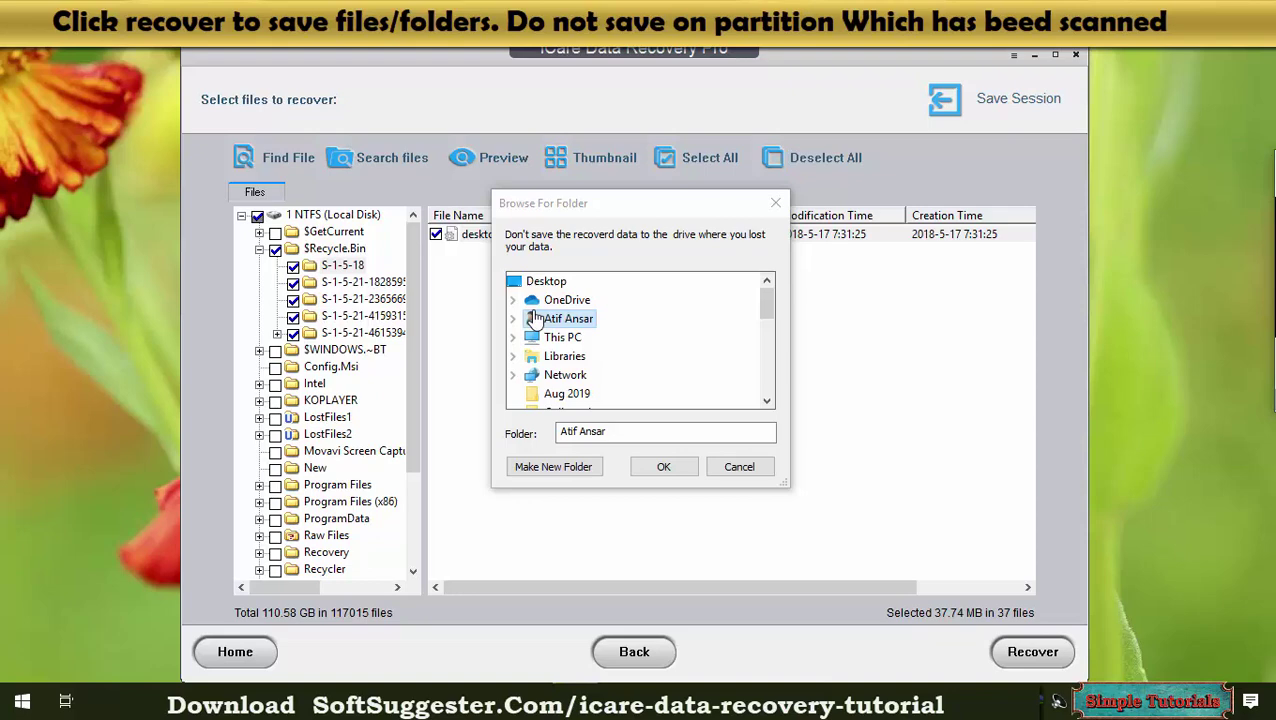
{"action": "left_click", "coordinate": [565, 356]}
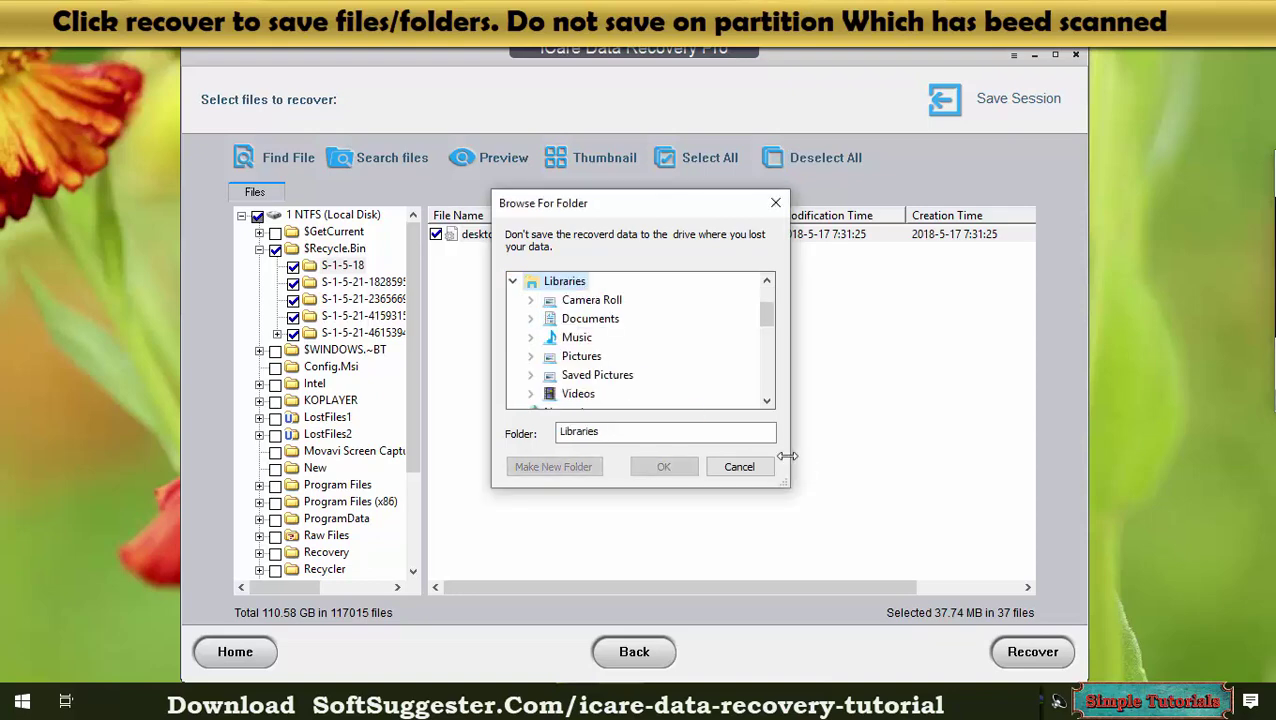
{"action": "left_click", "coordinate": [530, 375]}
{"action": "left_click", "coordinate": [572, 360]}
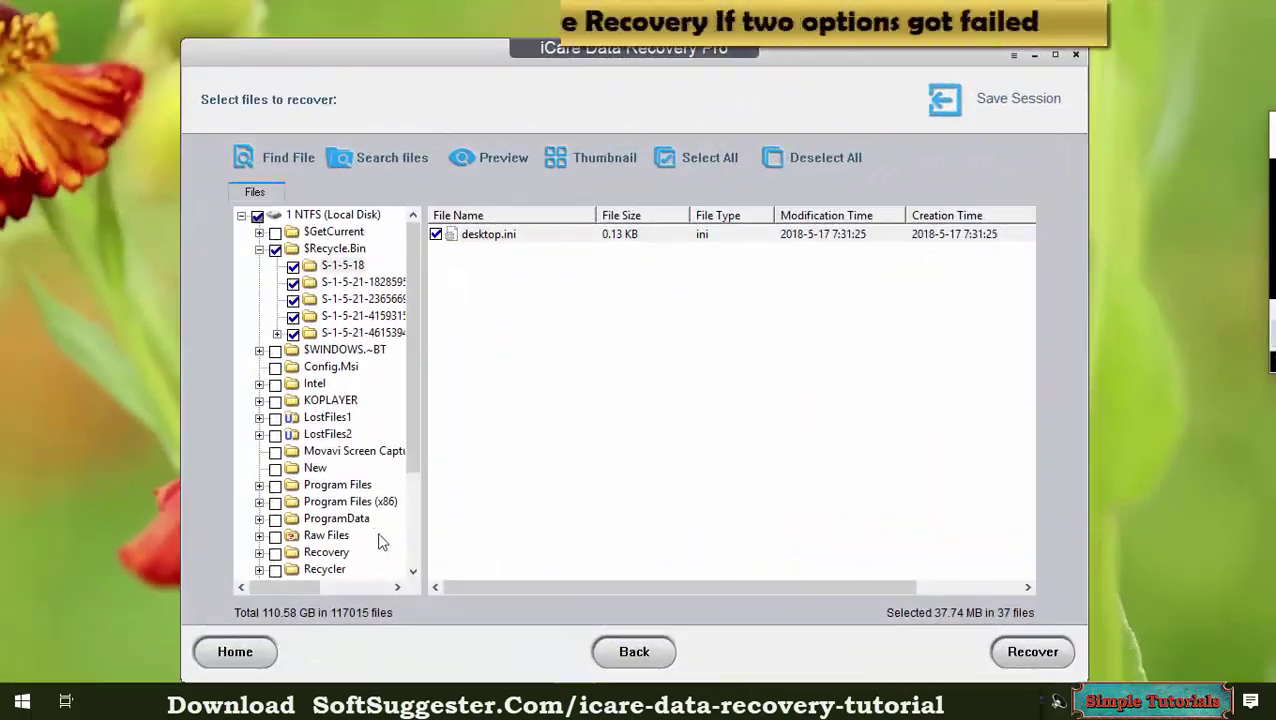
- Return to the Home page, confirming the prompt on the second attempt
{"action": "left_click", "coordinate": [265, 665]}
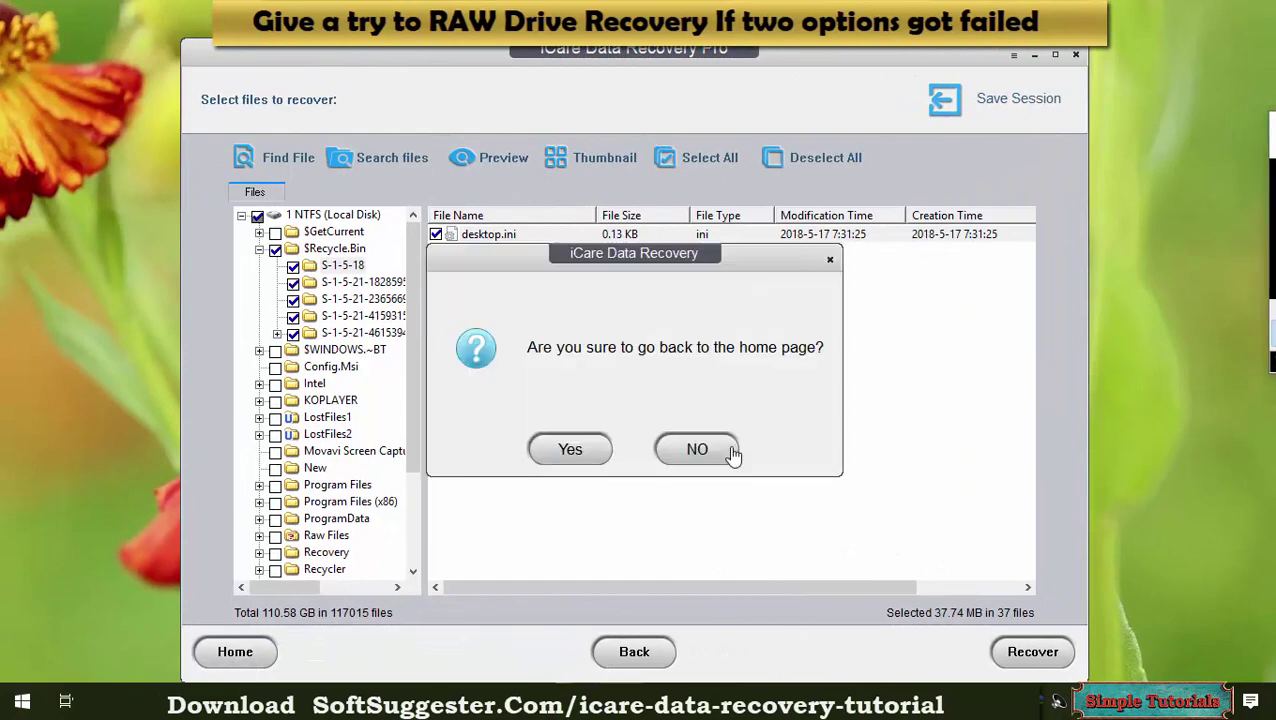
{"action": "left_click", "coordinate": [572, 454]}
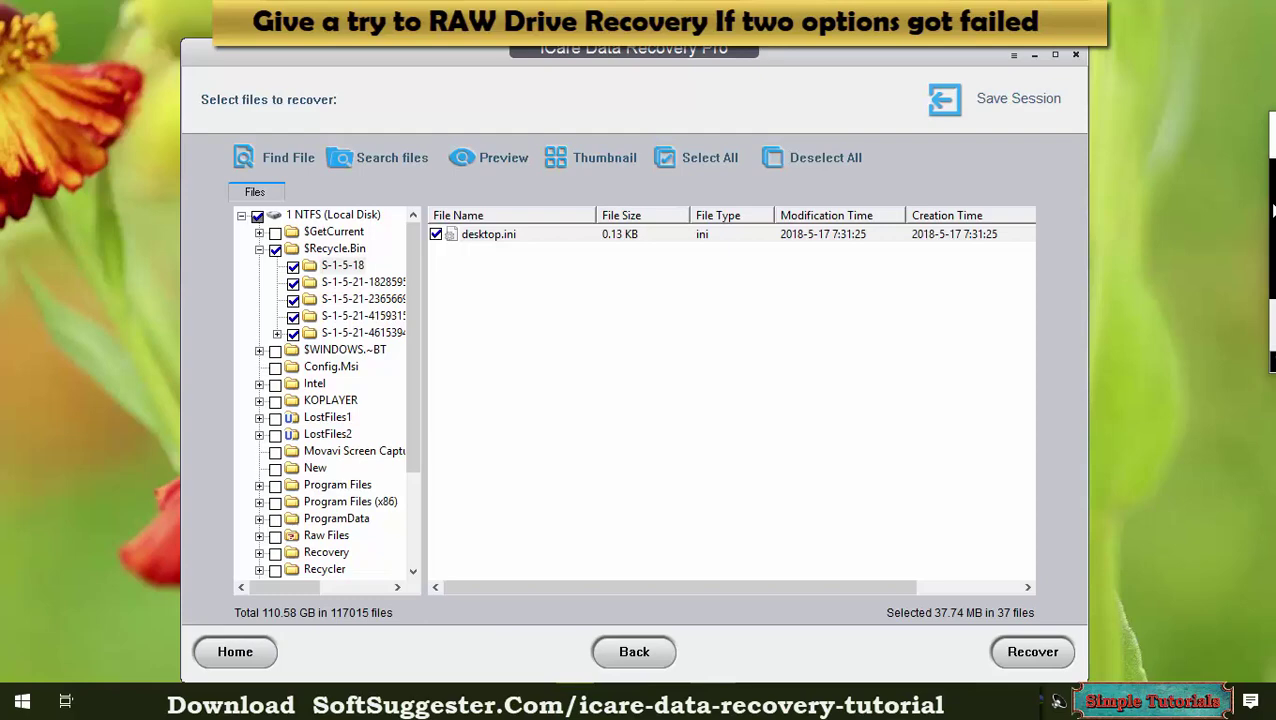
{"action": "left_click", "coordinate": [225, 653]}
{"action": "left_click", "coordinate": [570, 449]}
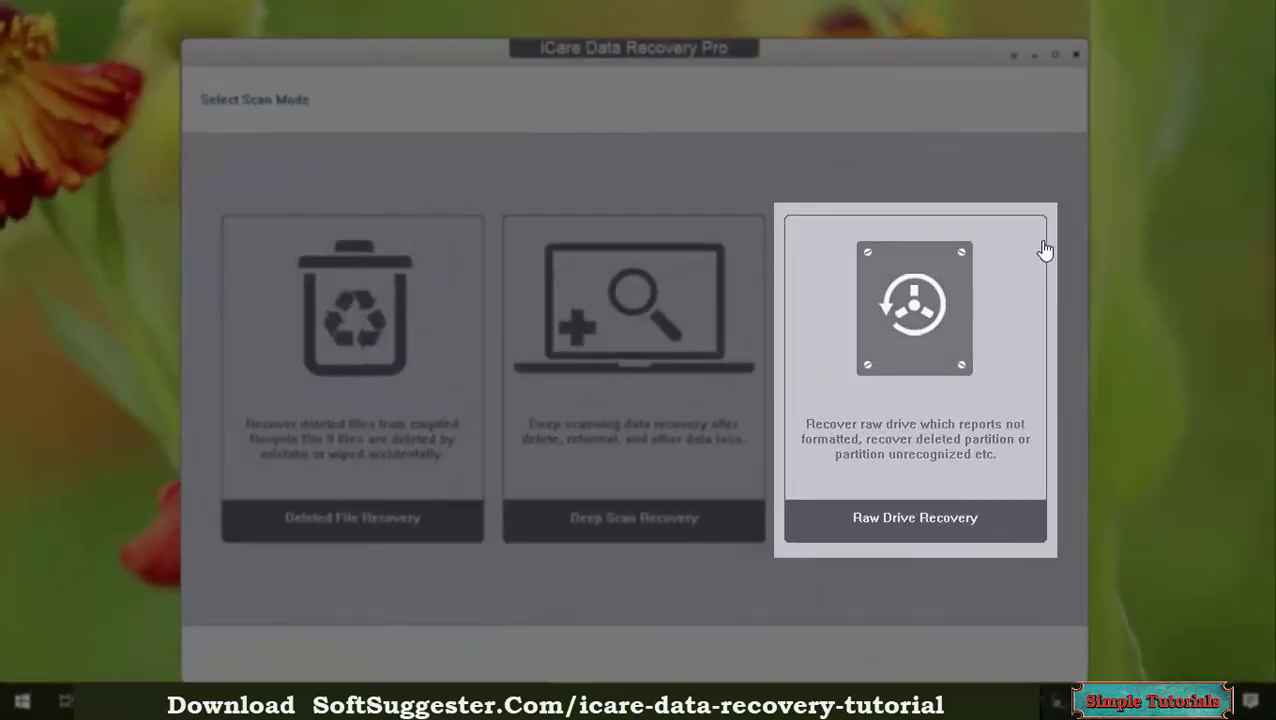
- Choose Raw Drive Recovery and select the KINGSTON disk
{"action": "left_click", "coordinate": [1029, 269]}
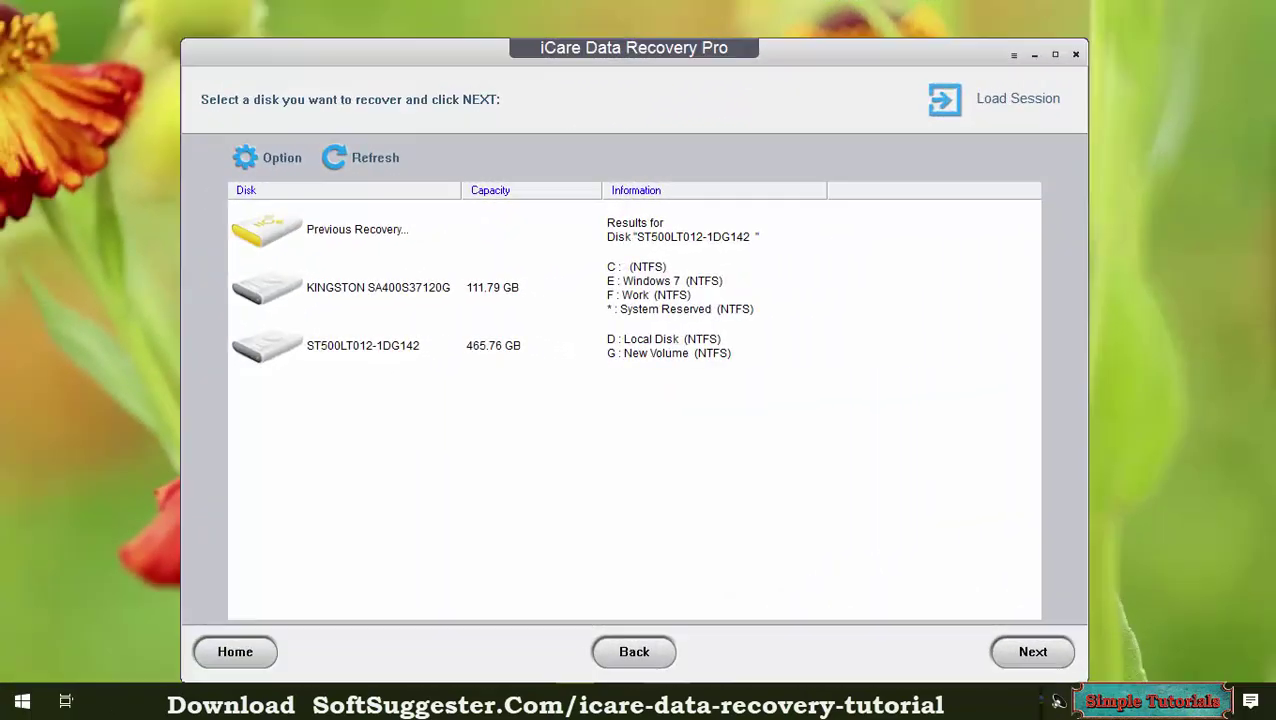
{"action": "left_click", "coordinate": [530, 292]}
{"action": "left_click", "coordinate": [426, 344]}
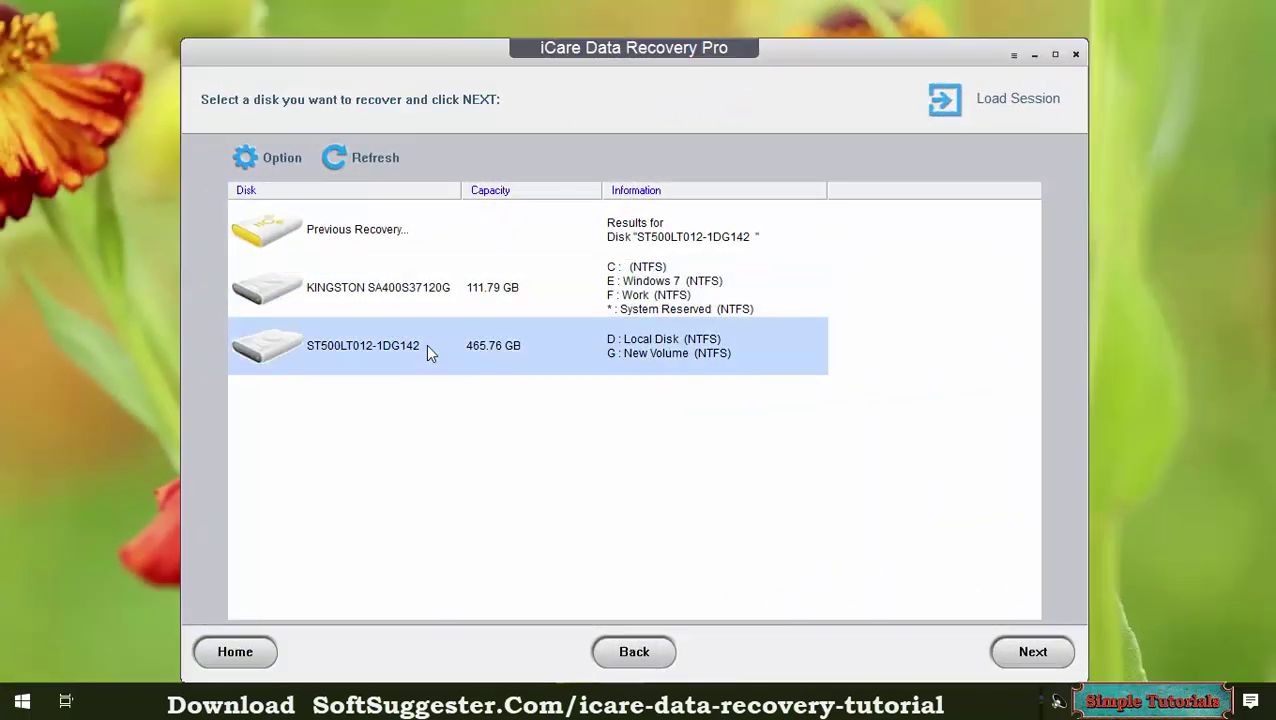
{"action": "left_click", "coordinate": [540, 303]}
{"action": "left_click", "coordinate": [566, 334]}
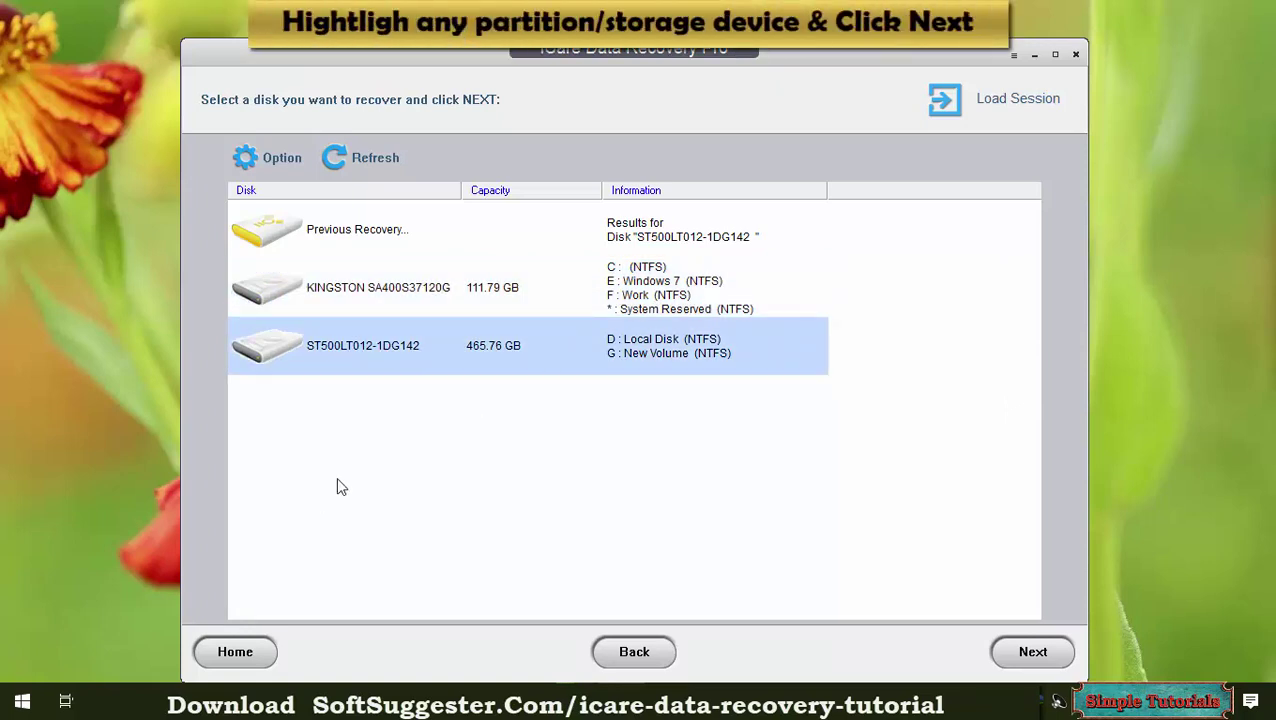
{"action": "left_click", "coordinate": [404, 298]}
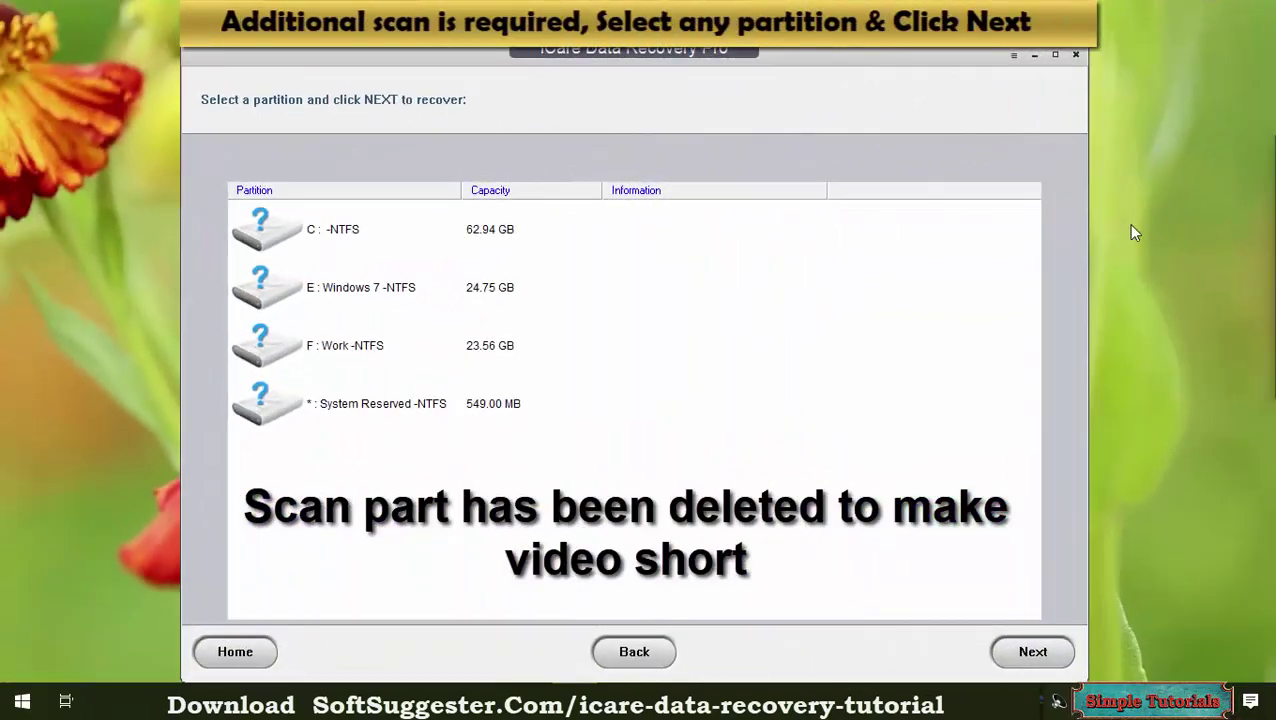
- Select the F: Work partition and start its raw drive scan
{"action": "left_click", "coordinate": [337, 245]}
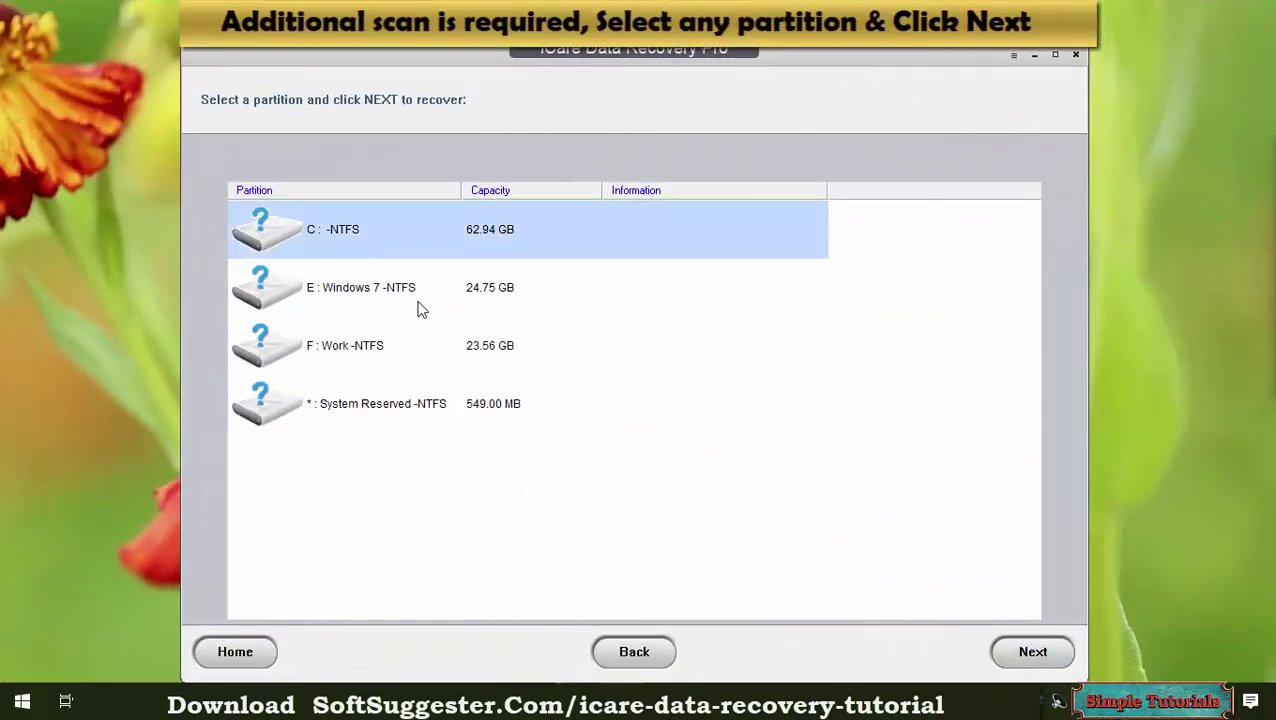
{"action": "left_click", "coordinate": [420, 306]}
{"action": "left_click", "coordinate": [521, 362]}
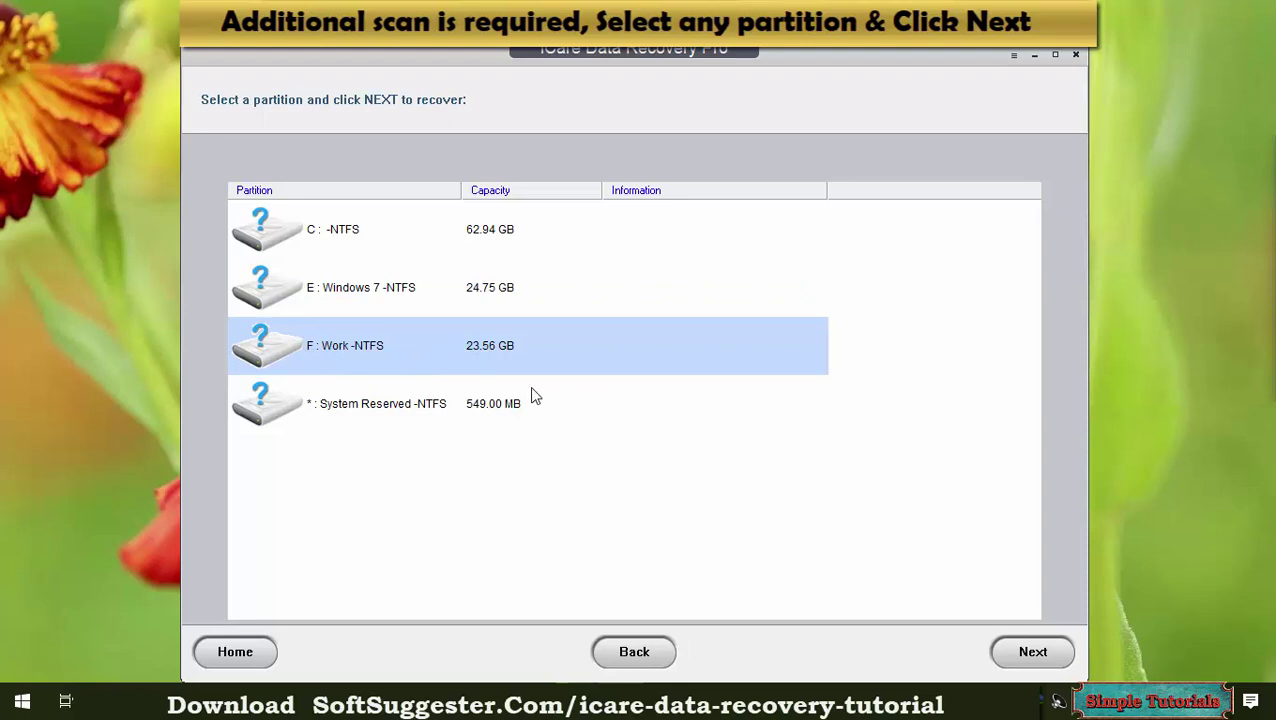
{"action": "left_click", "coordinate": [531, 388]}
{"action": "left_click", "coordinate": [325, 354]}
{"action": "left_click", "coordinate": [1035, 652]}
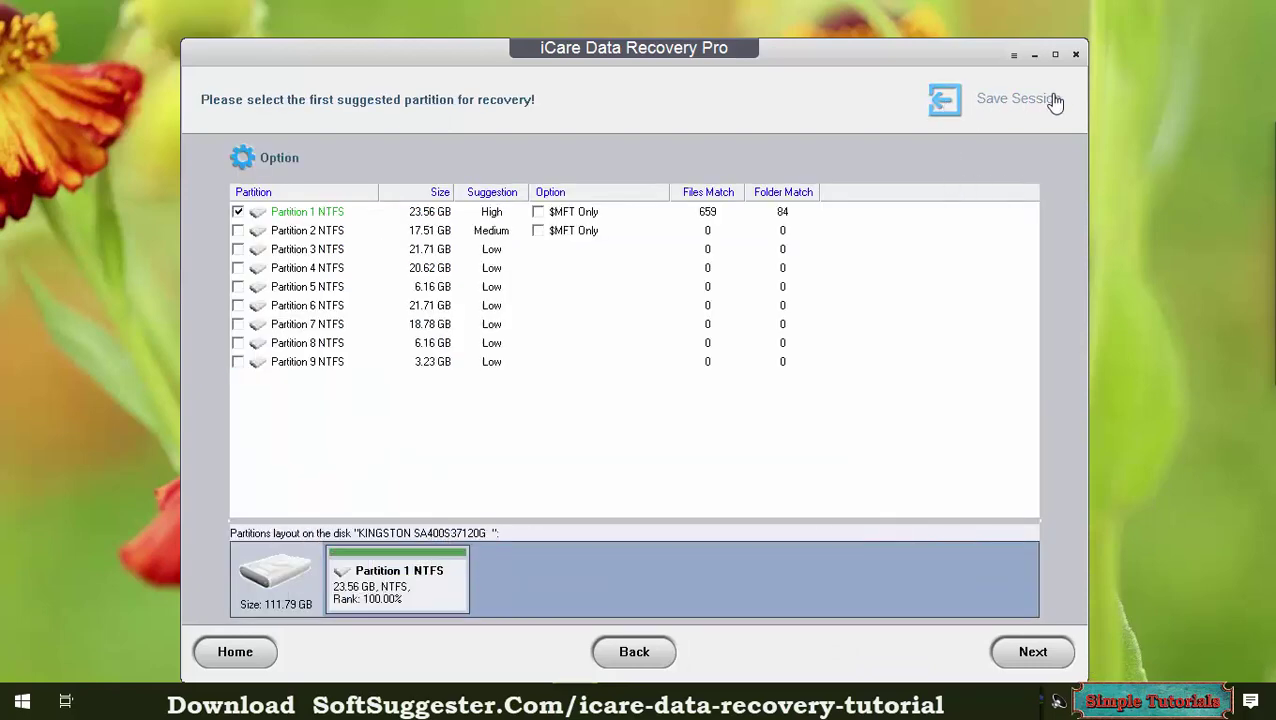
- Save the scan session file, then load Partition 1 NTFS (Work) to list its 1607 found files
{"action": "left_click", "coordinate": [990, 100]}
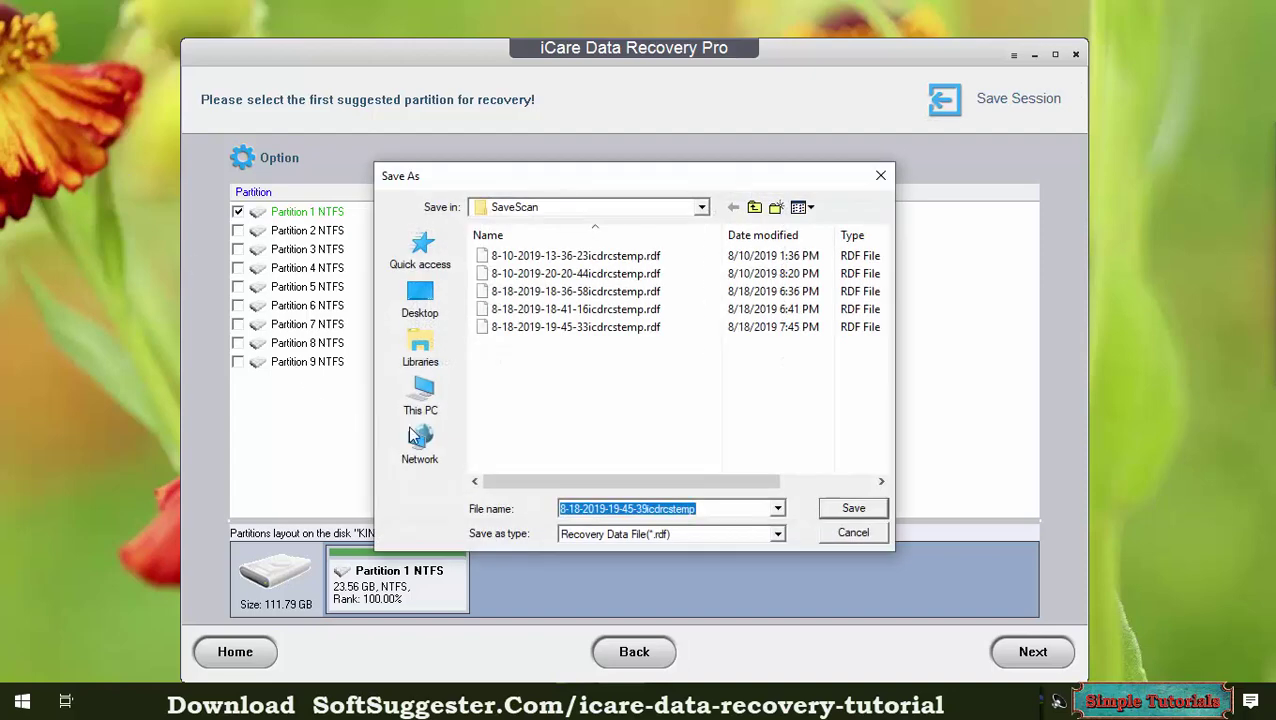
{"action": "left_click", "coordinate": [835, 506]}
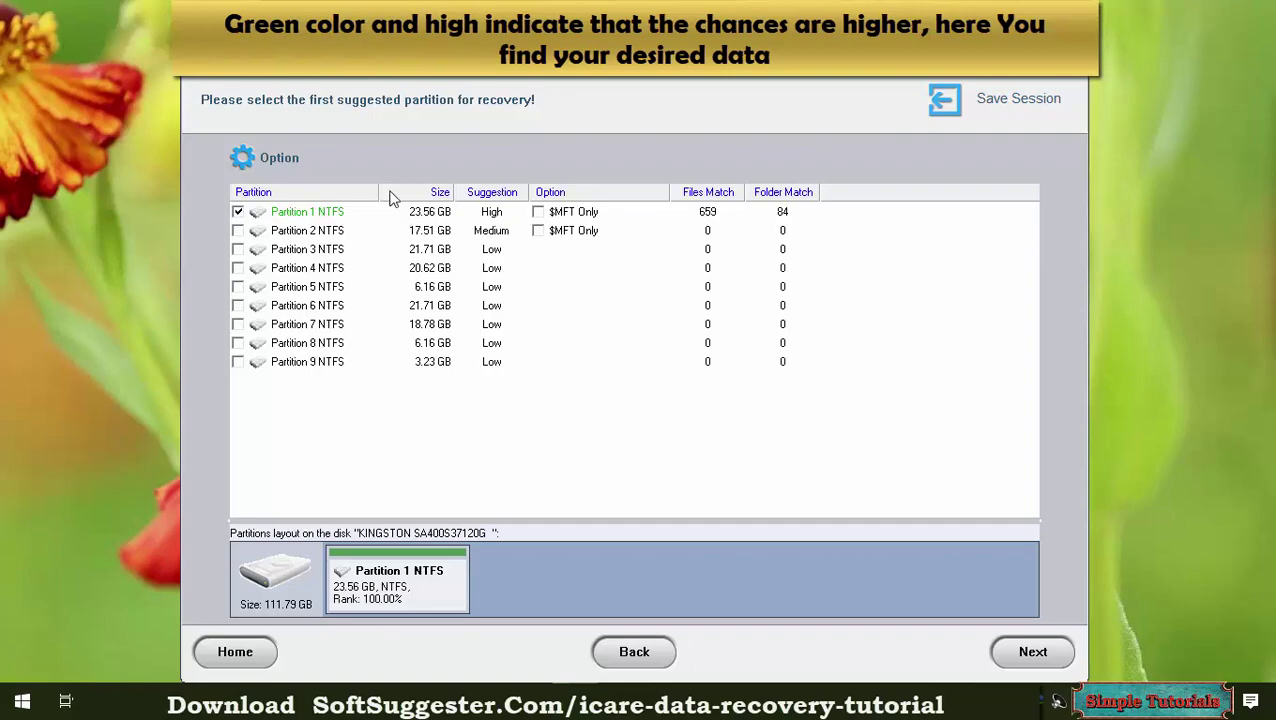
{"action": "left_click", "coordinate": [414, 214]}
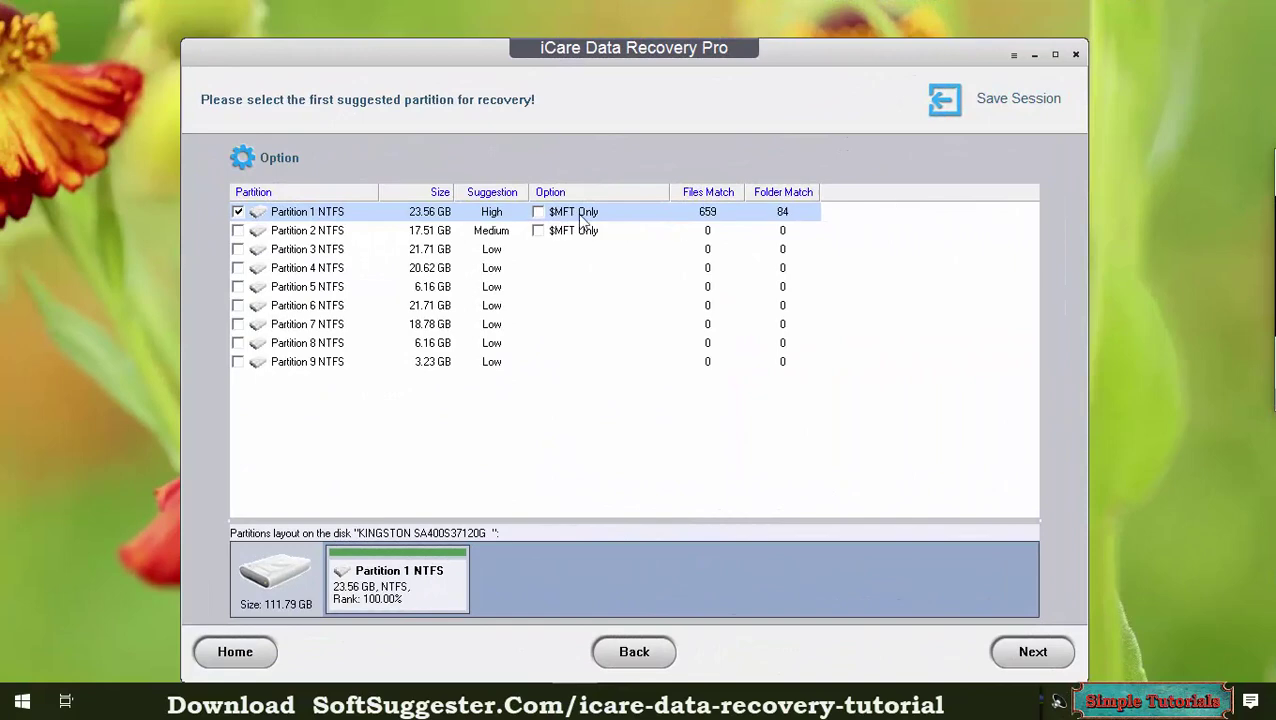
{"action": "left_click", "coordinate": [1040, 658]}
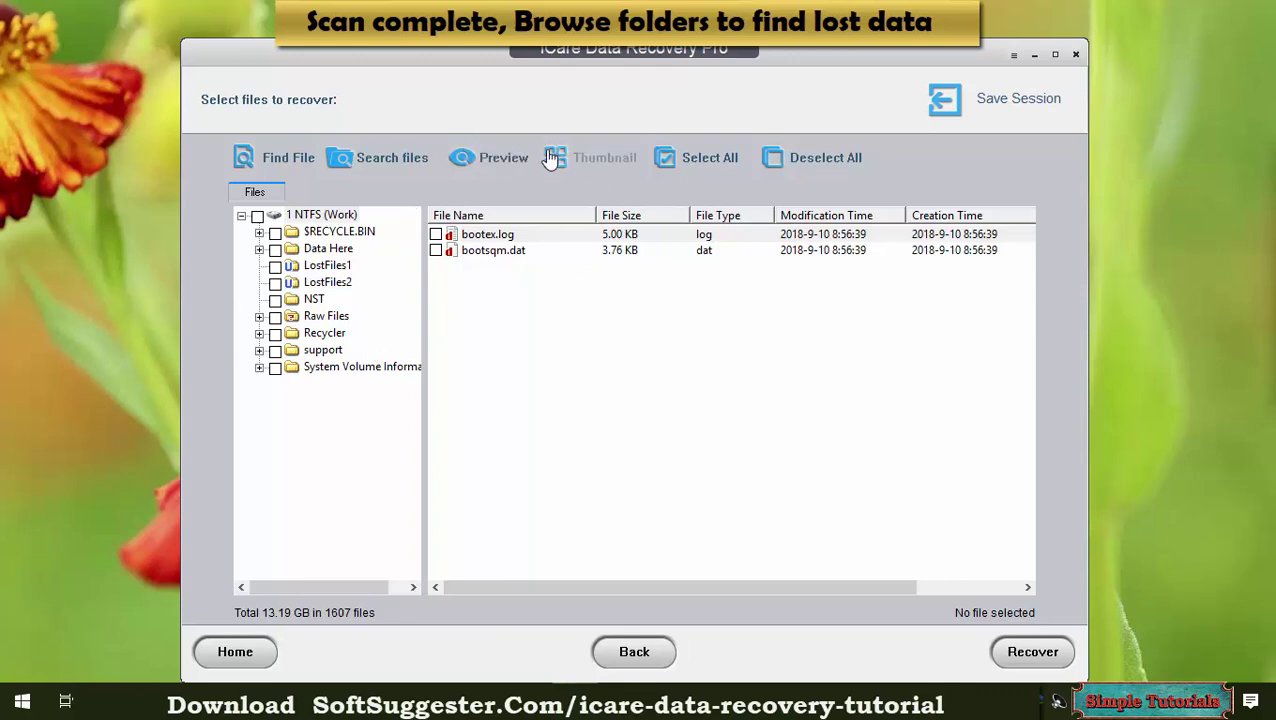
- Recover bootex.log to Libraries > Pictures > Apowersoft, then minimise the program
{"action": "left_click", "coordinate": [372, 165]}
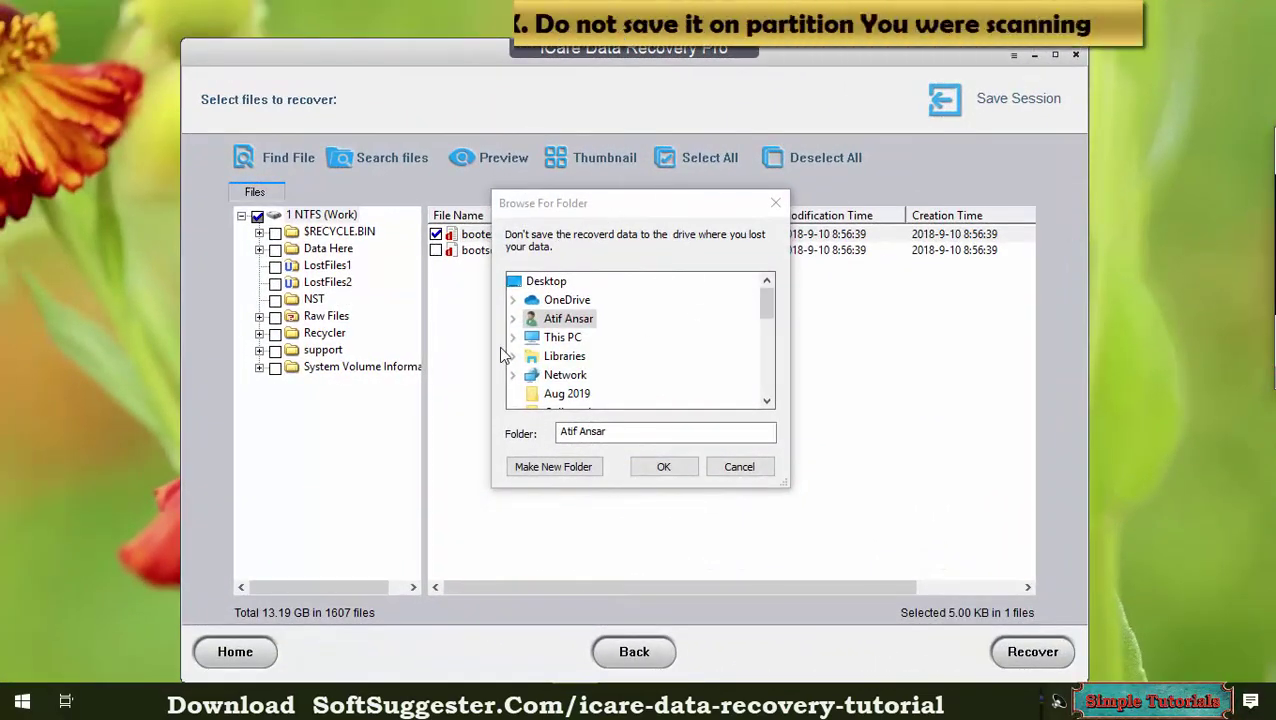
{"action": "double_click", "coordinate": [564, 356]}
{"action": "double_click", "coordinate": [582, 353]}
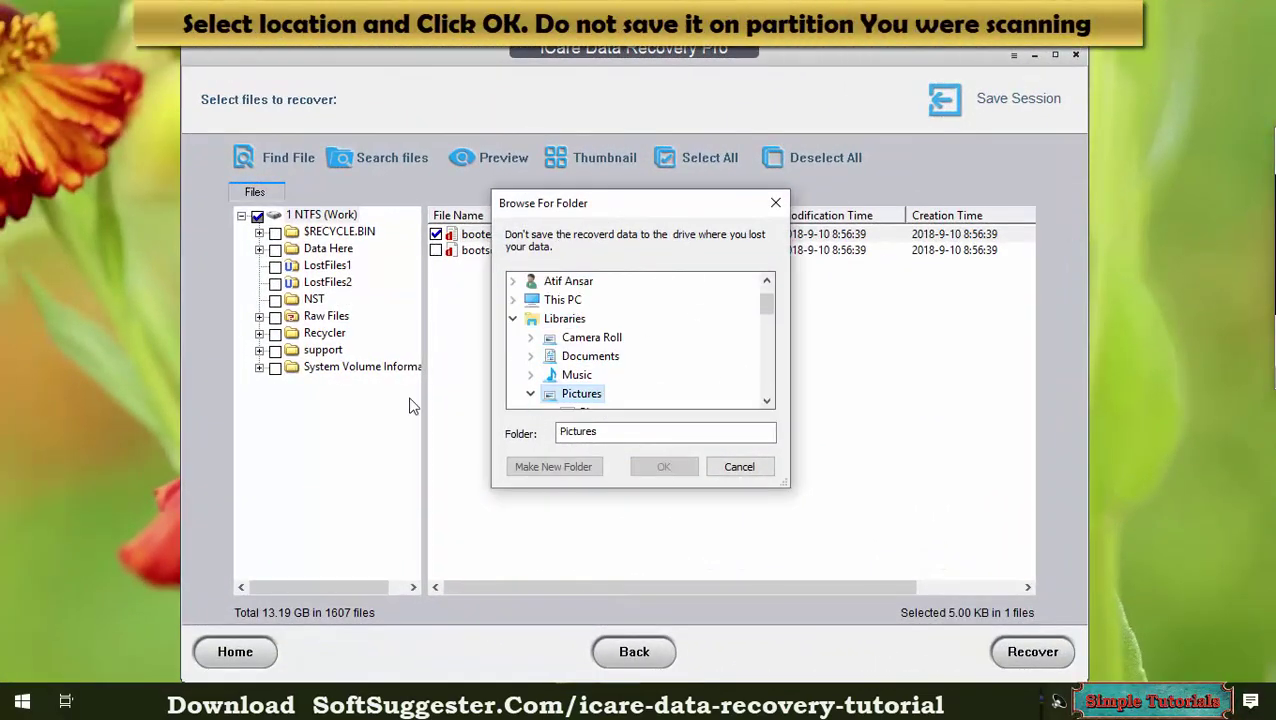
{"action": "scroll", "coordinate": [770, 330], "scroll_direction": "down", "scroll_amount": 1}
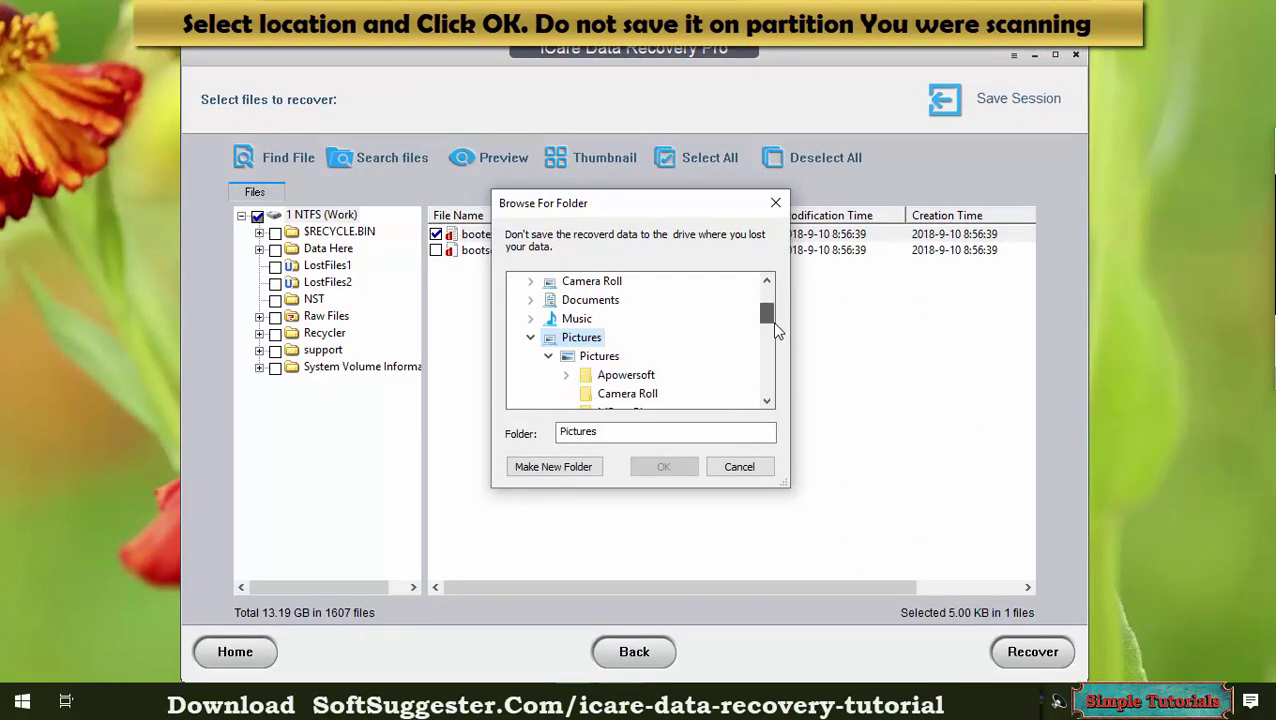
{"action": "left_click", "coordinate": [622, 378]}
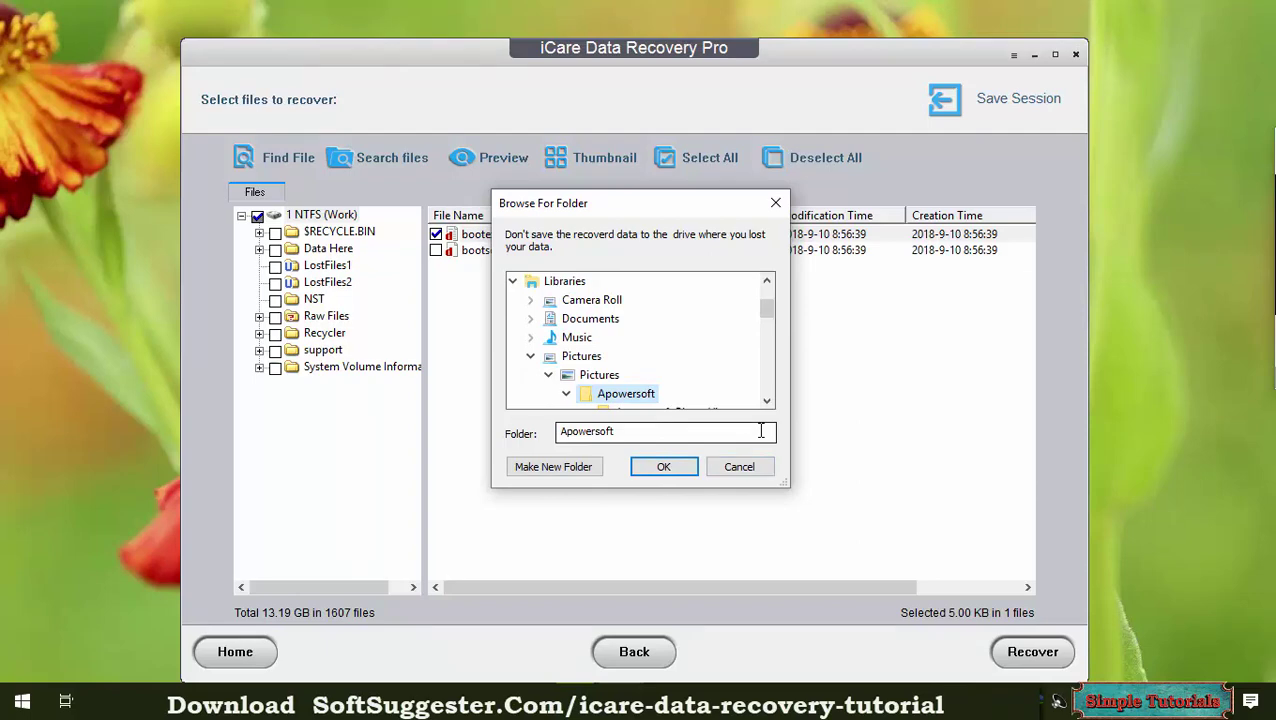
{"action": "key", "text": "Return"}
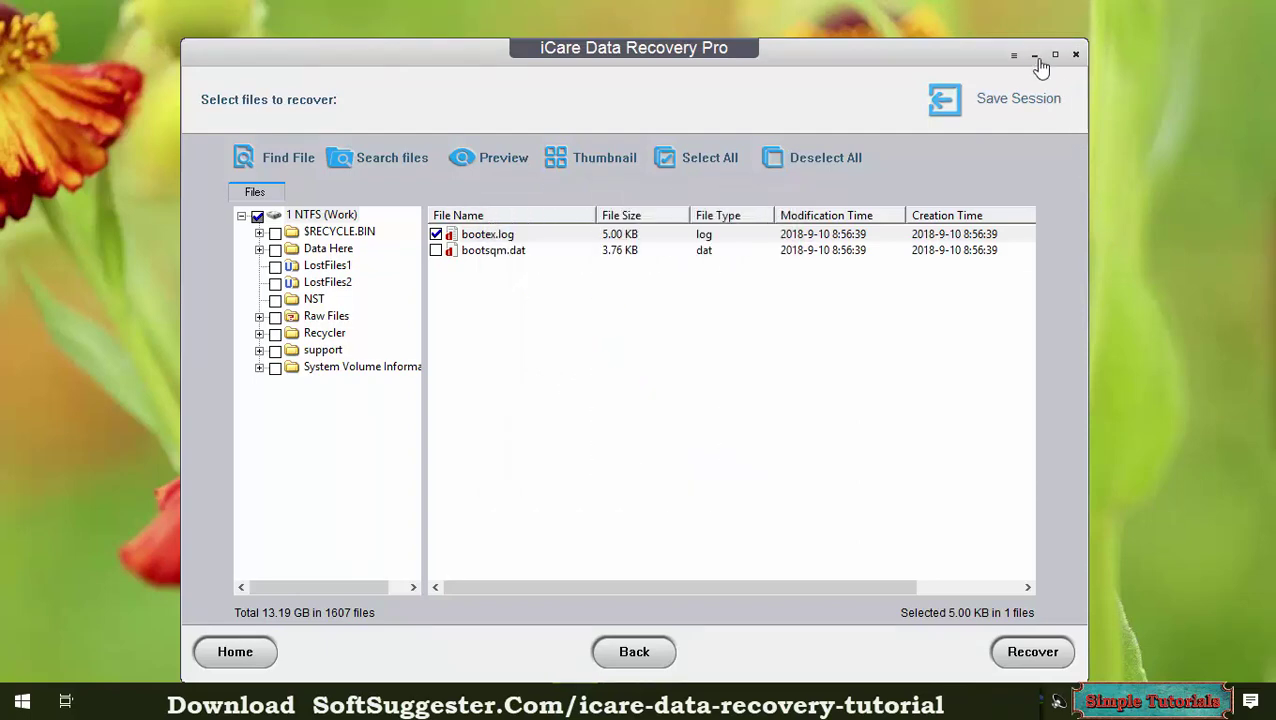
{"action": "left_click", "coordinate": [1034, 54]}
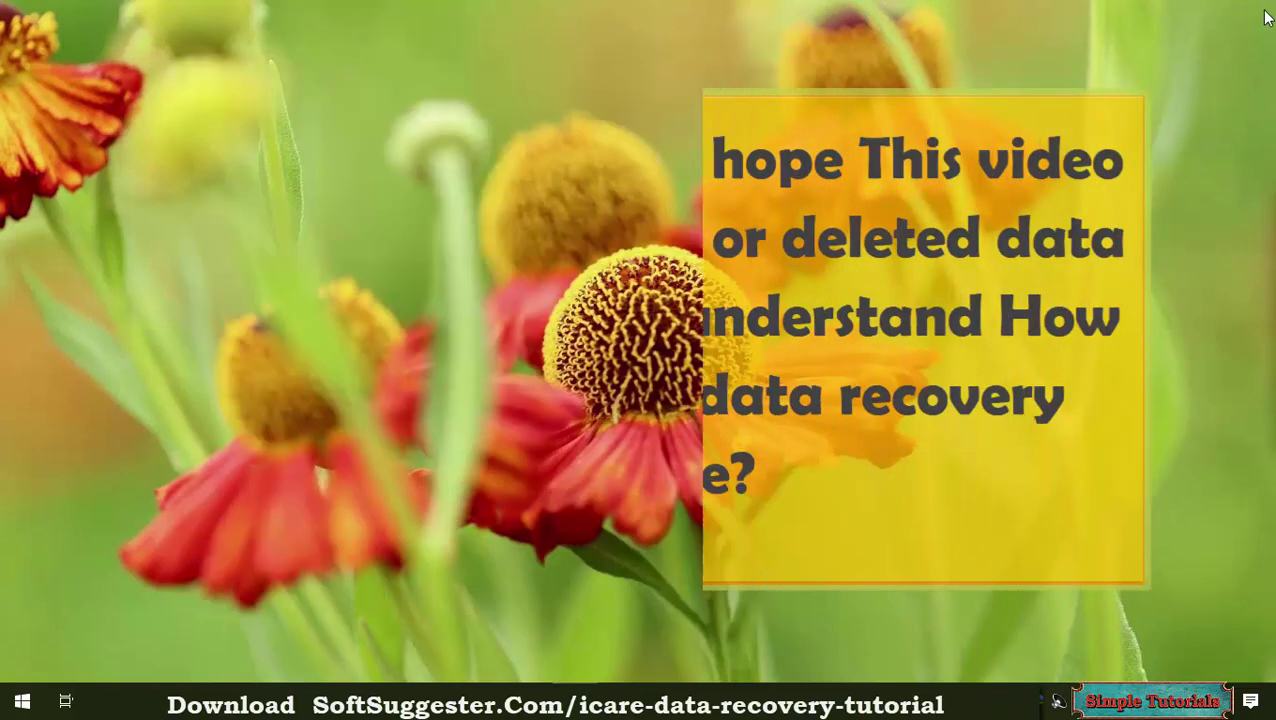